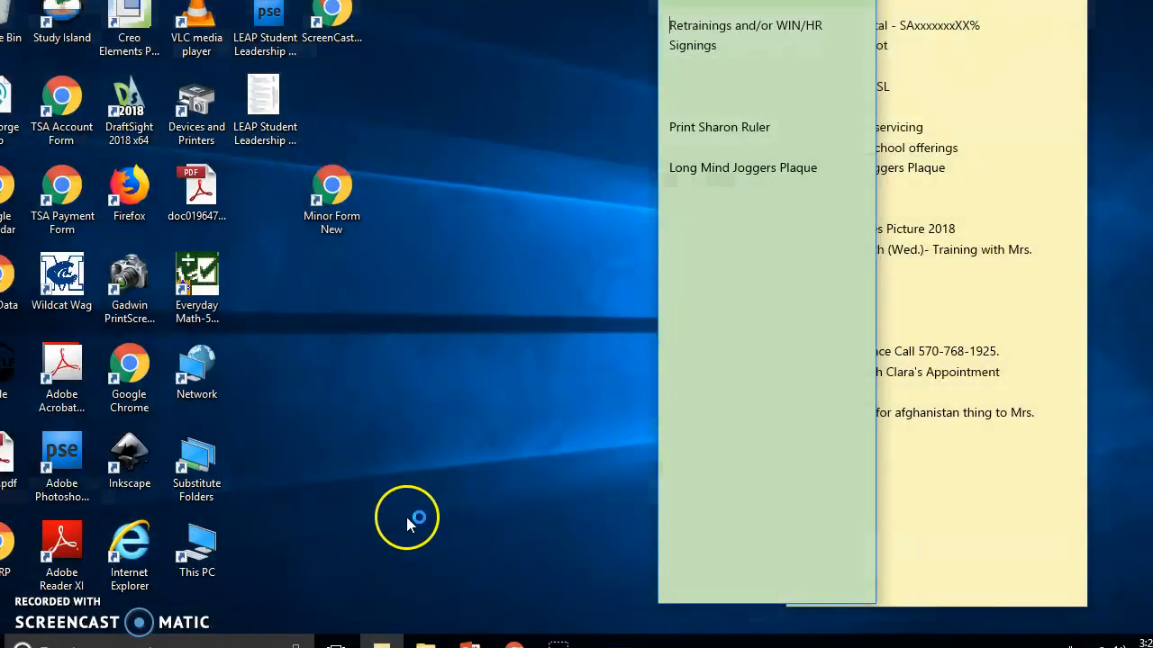
Browse from This PC to the home (H:) drive's shared folder and open the TSA folder inside the teacher's folder
{"action": "double_click", "coordinate": [212, 547]}
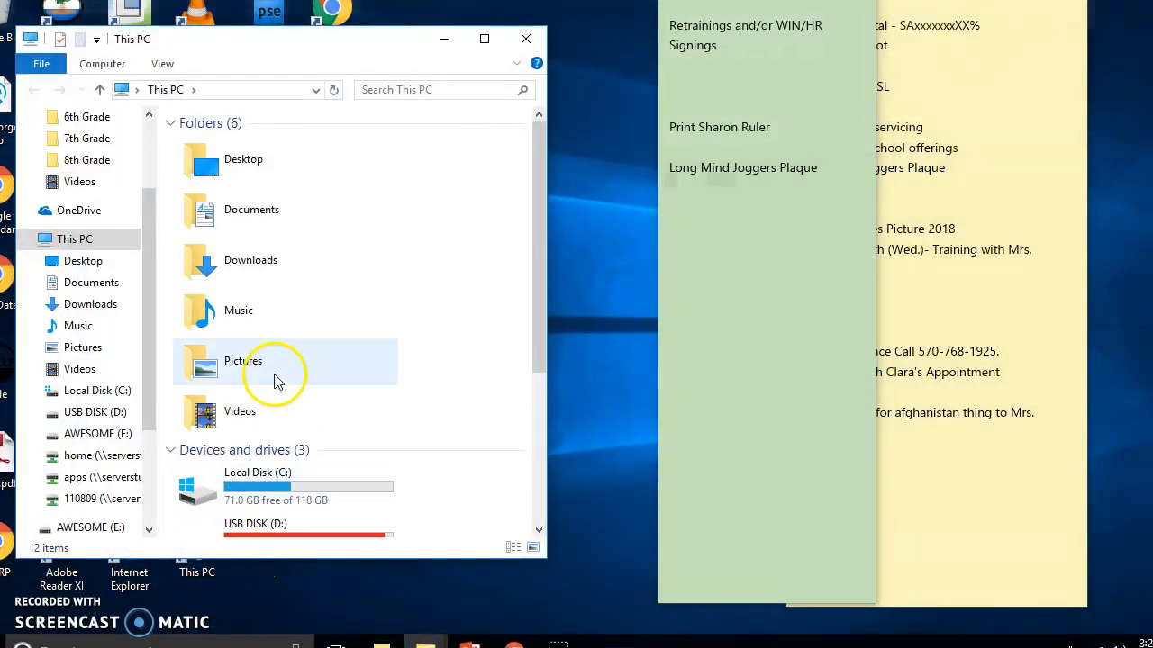
{"action": "scroll", "coordinate": [270, 360], "scroll_direction": "down", "scroll_amount": 3}
{"action": "double_click", "coordinate": [231, 402]}
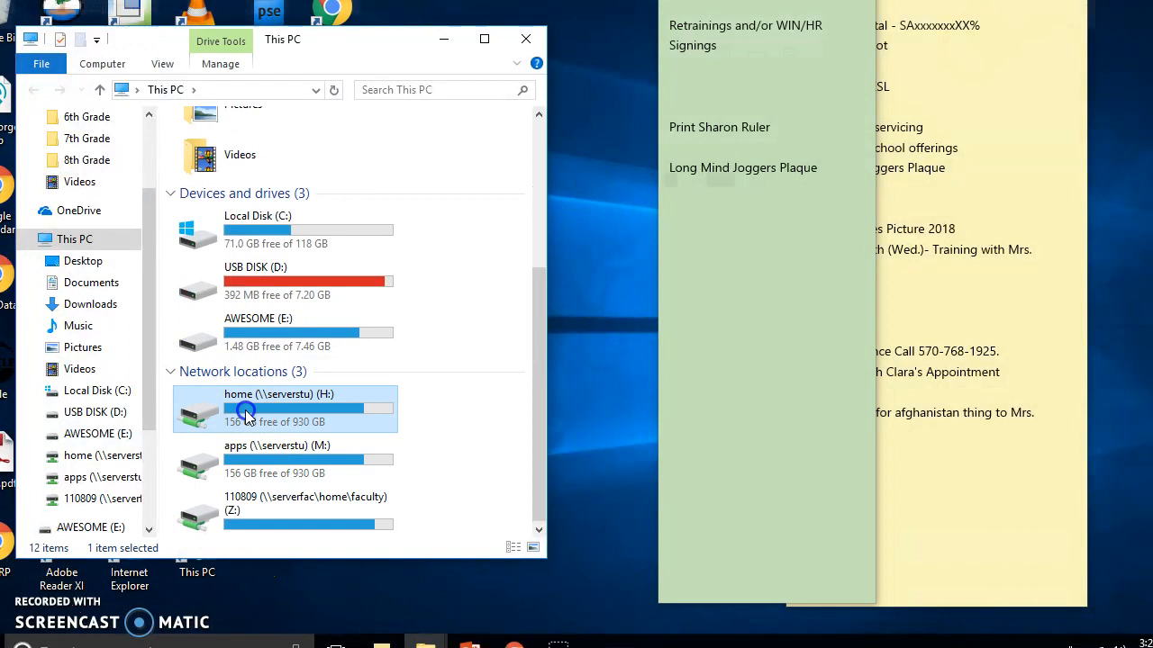
{"action": "double_click", "coordinate": [216, 468]}
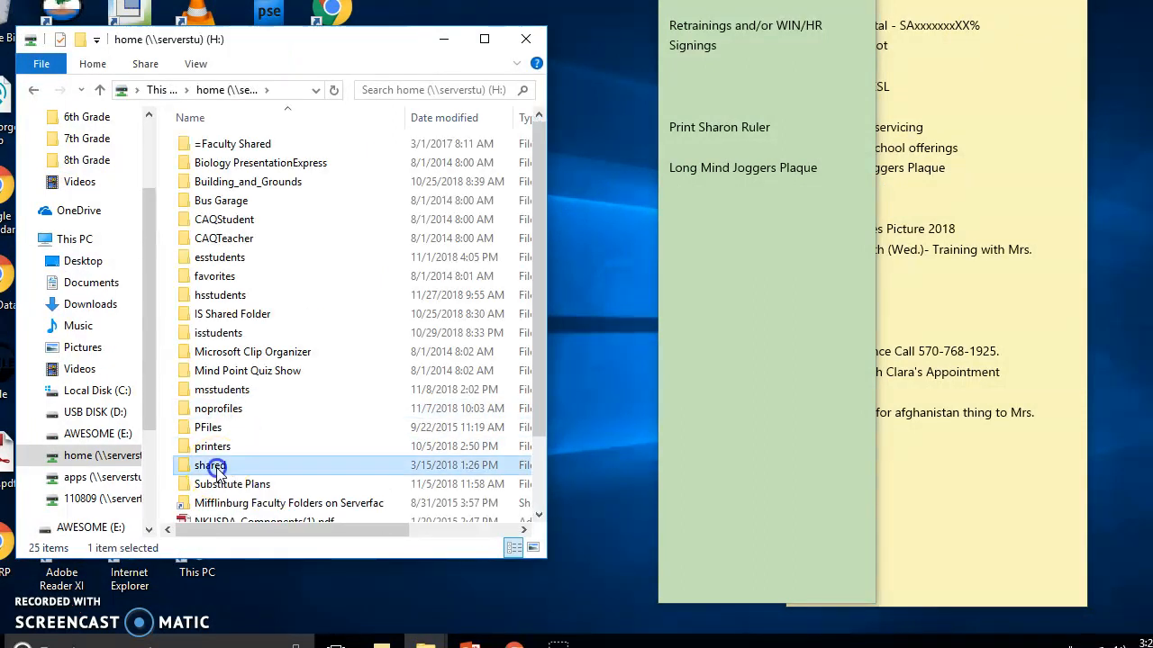
{"action": "scroll", "coordinate": [305, 424], "scroll_direction": "down", "scroll_amount": 7}
{"action": "scroll", "coordinate": [309, 427], "scroll_direction": "down", "scroll_amount": 5}
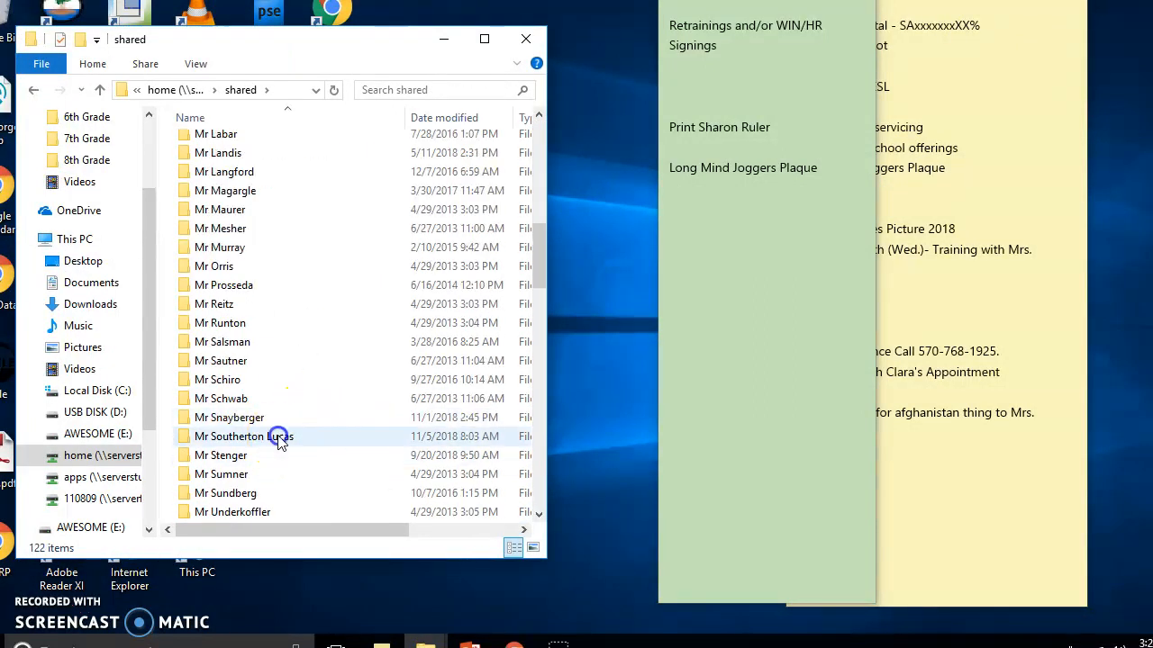
{"action": "double_click", "coordinate": [280, 439]}
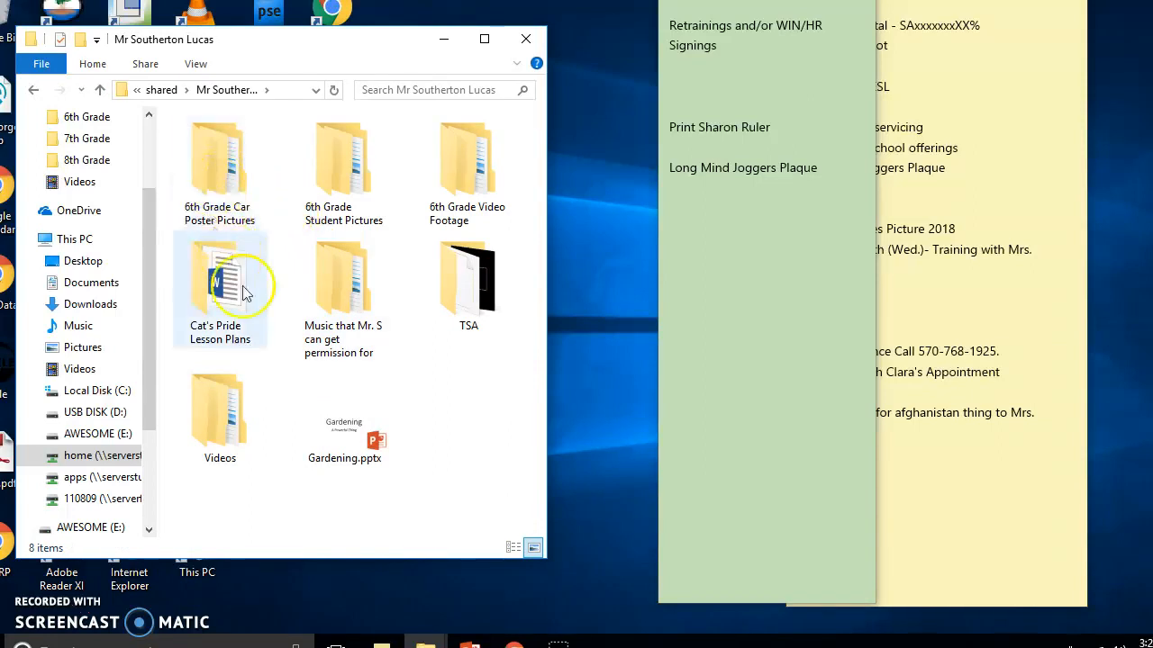
{"action": "double_click", "coordinate": [480, 296]}
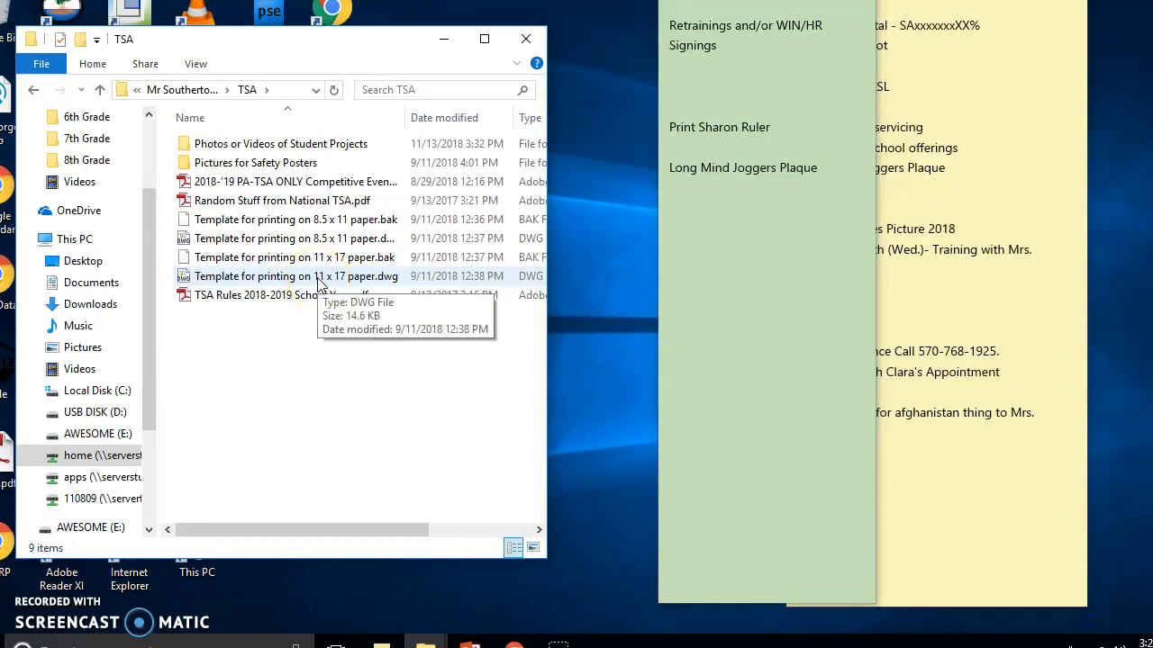
Open the DWG template for printing on 8.5 x 11 paper in DraftSight and enlarge the program window
{"action": "left_click_drag", "start_coordinate": [558, 565], "coordinate": [770, 631]}
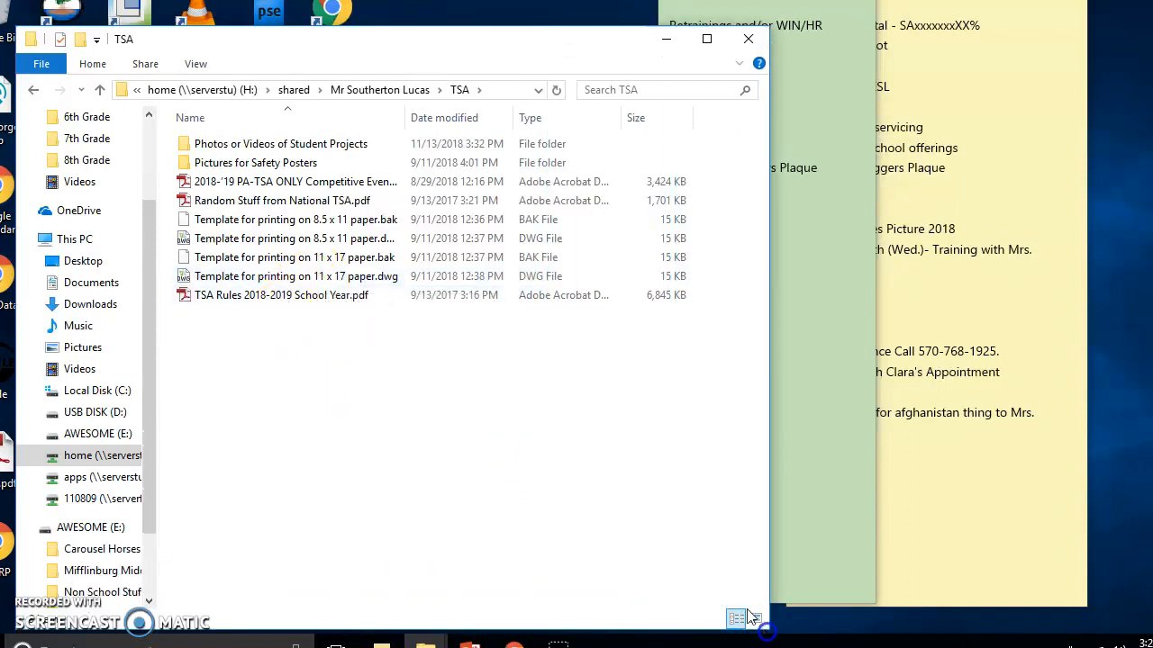
{"action": "double_click", "coordinate": [268, 239]}
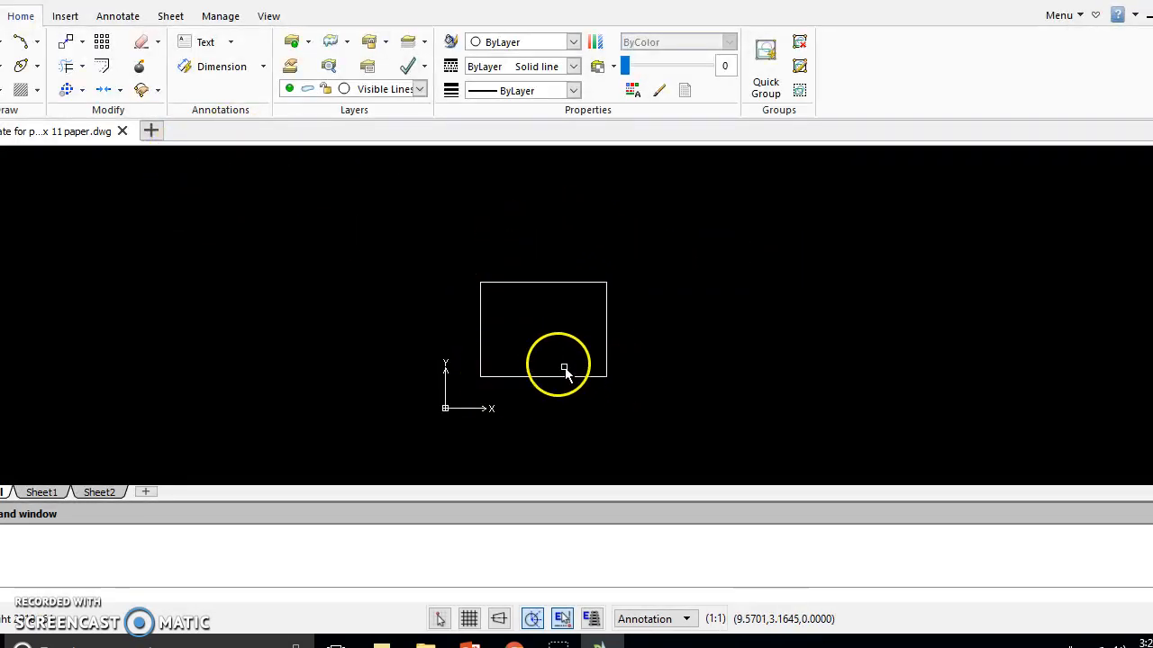
{"action": "left_click_drag", "start_coordinate": [398, 0], "coordinate": [328, 29]}
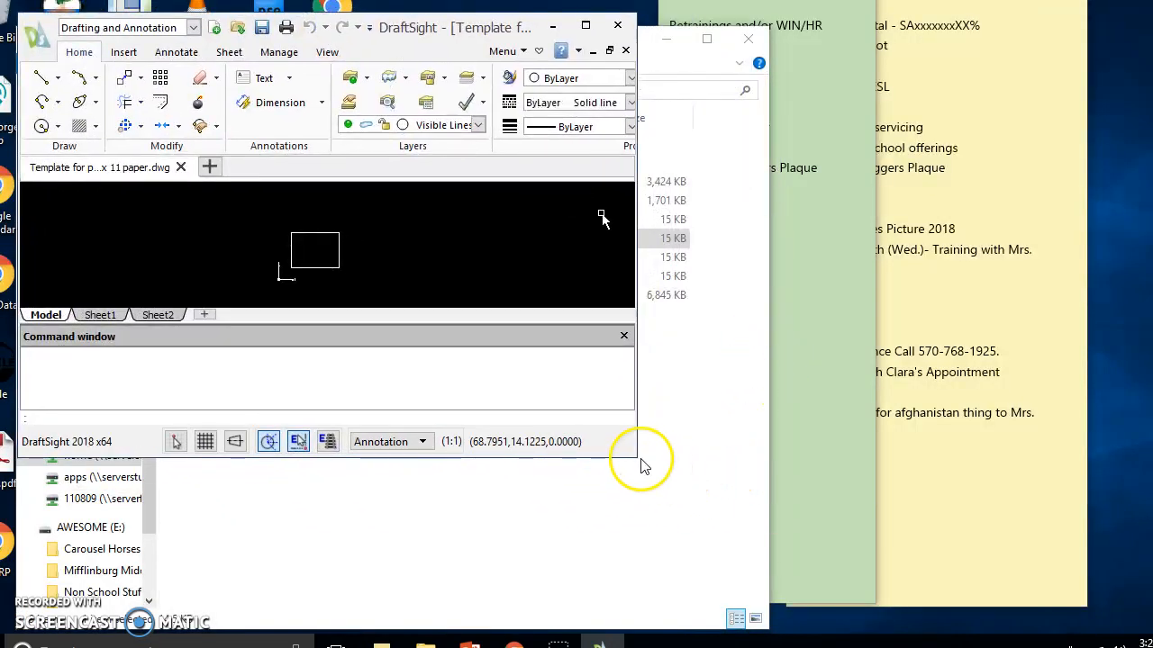
{"action": "left_click_drag", "start_coordinate": [636, 457], "coordinate": [1141, 634]}
Start a line inside the border near its lower-left corner and draw the first segment 8 units horizontally to the right
{"action": "scroll", "coordinate": [606, 304], "scroll_direction": "up", "scroll_amount": 1}
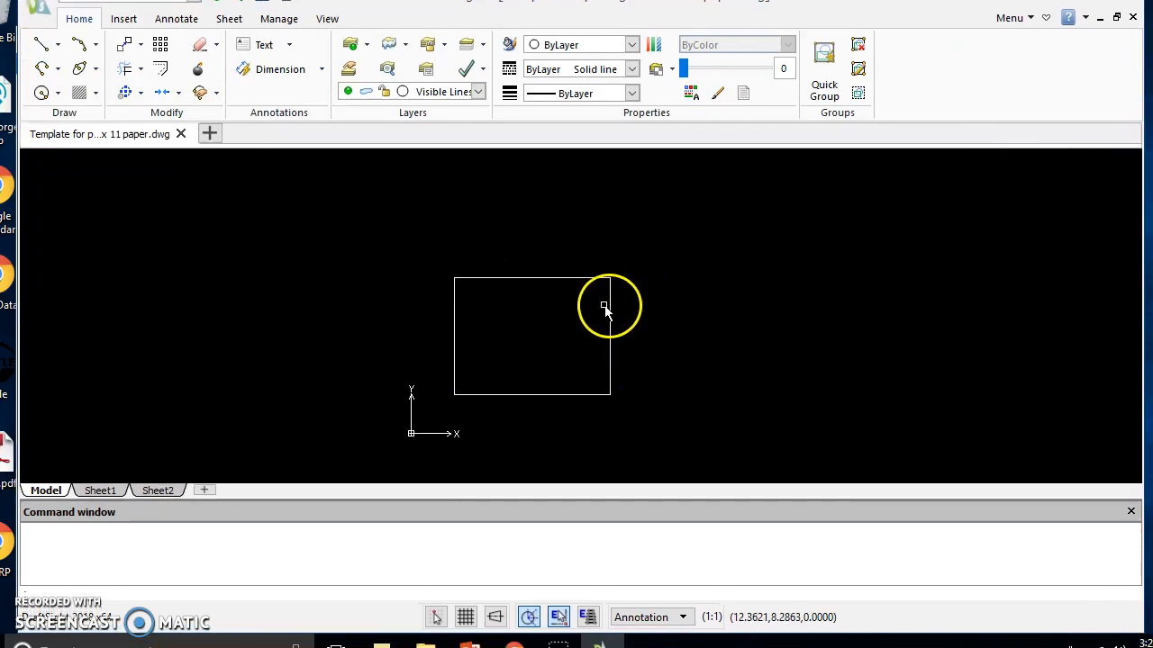
{"action": "scroll", "coordinate": [528, 347], "scroll_direction": "up", "scroll_amount": 2}
{"action": "scroll", "coordinate": [527, 349], "scroll_direction": "up", "scroll_amount": 3}
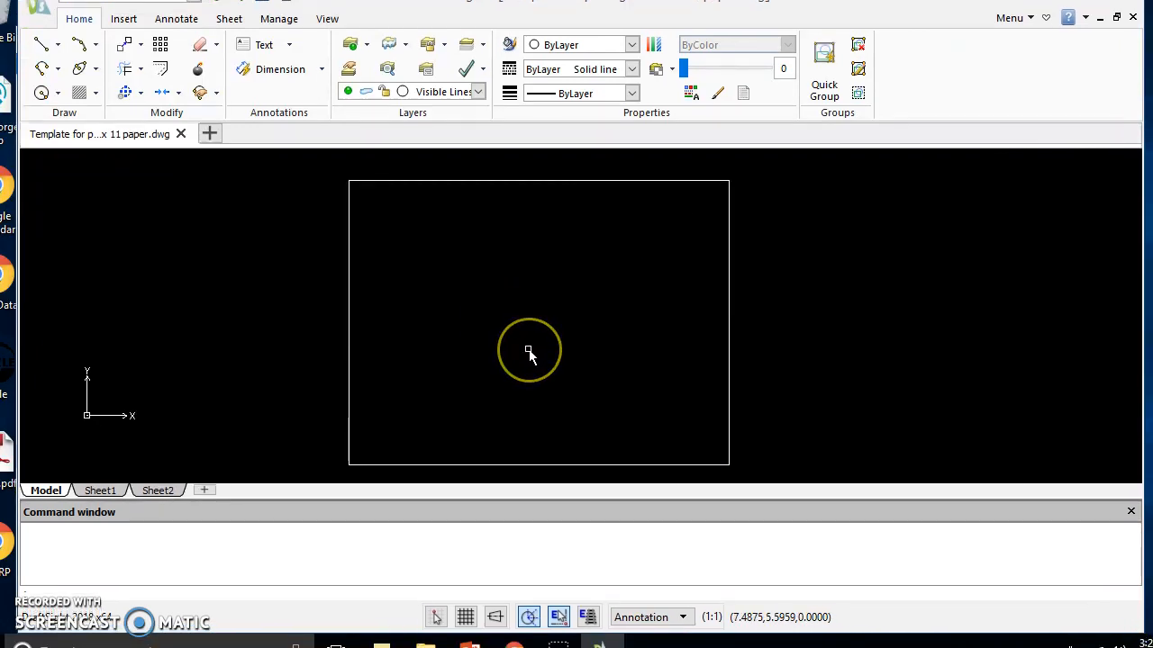
{"action": "scroll", "coordinate": [528, 351], "scroll_direction": "down", "scroll_amount": 1}
{"action": "left_click", "coordinate": [154, 175]}
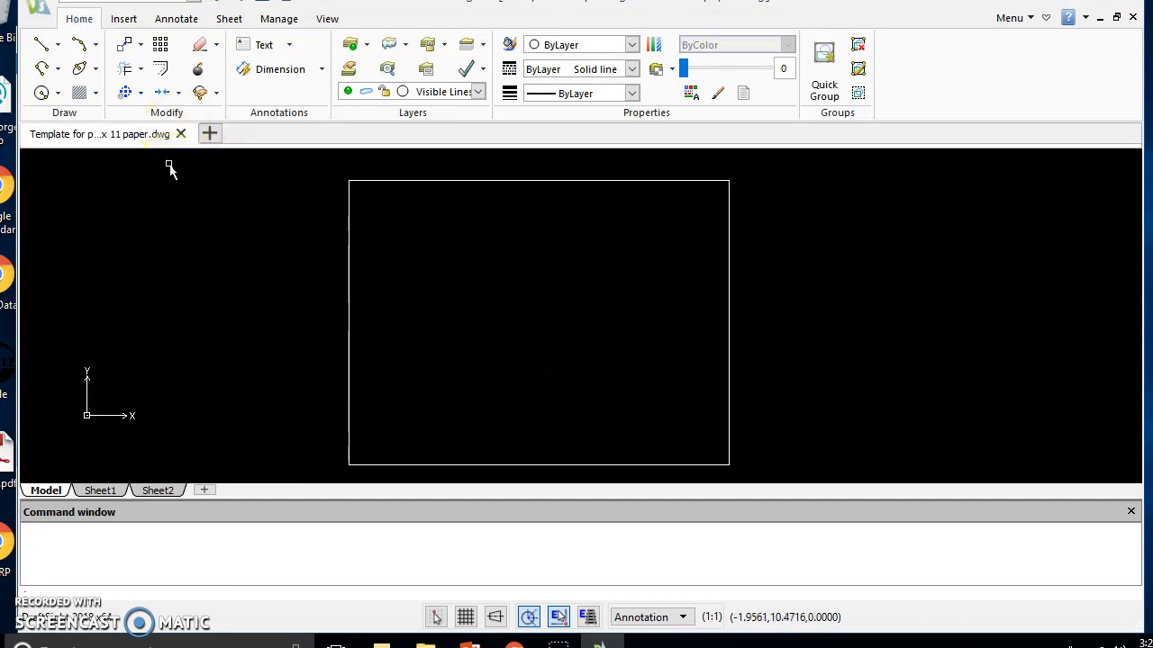
{"action": "left_click", "coordinate": [42, 51]}
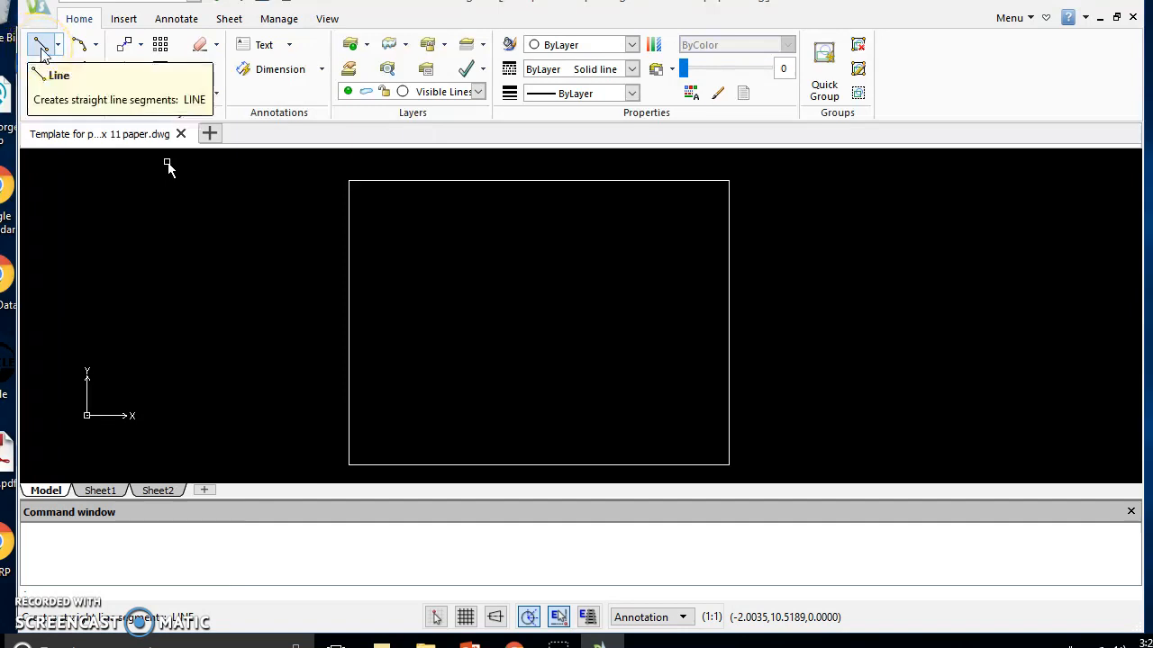
{"action": "left_click", "coordinate": [41, 50]}
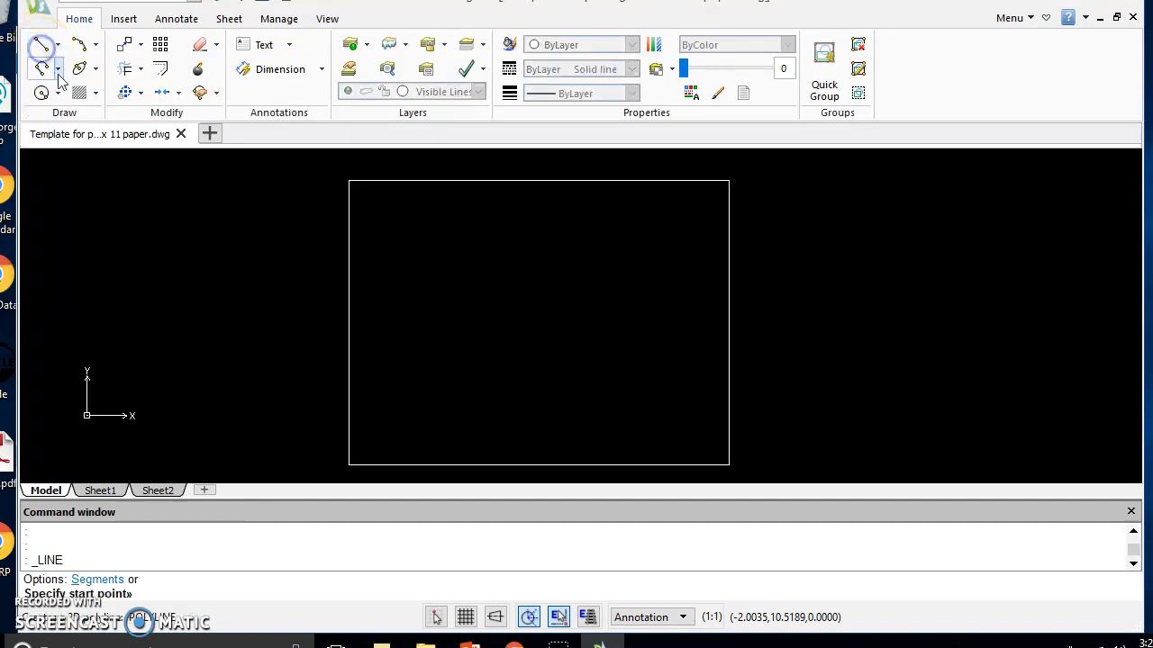
{"action": "left_click", "coordinate": [393, 425]}
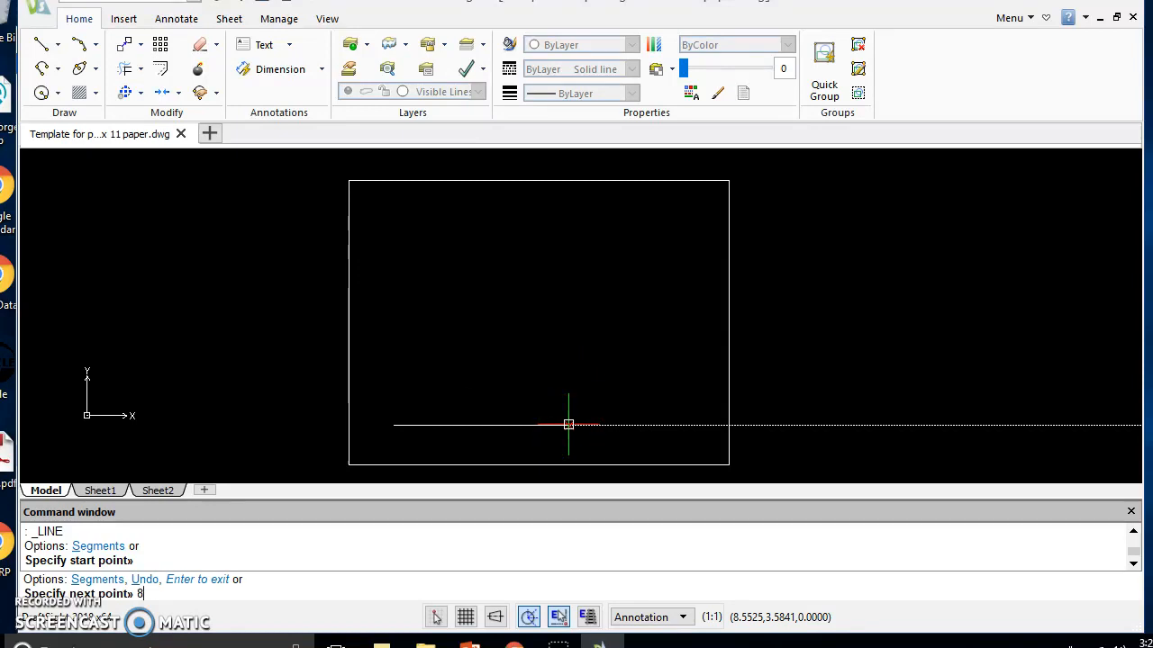
{"action": "key", "text": "Return"}
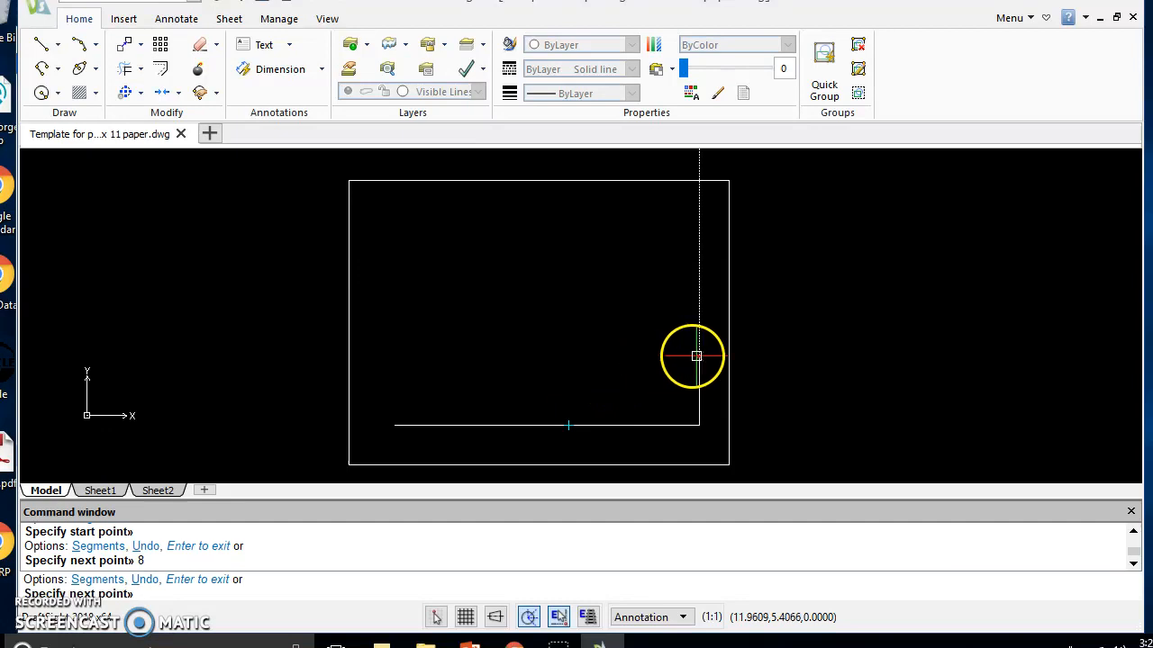
Continue the line 4 units up and 1 unit left, close it with a slanted segment to the start point, and end the command
{"action": "scroll", "coordinate": [576, 420], "scroll_direction": "up", "scroll_amount": 1}
{"action": "scroll", "coordinate": [643, 456], "scroll_direction": "down", "scroll_amount": 1}
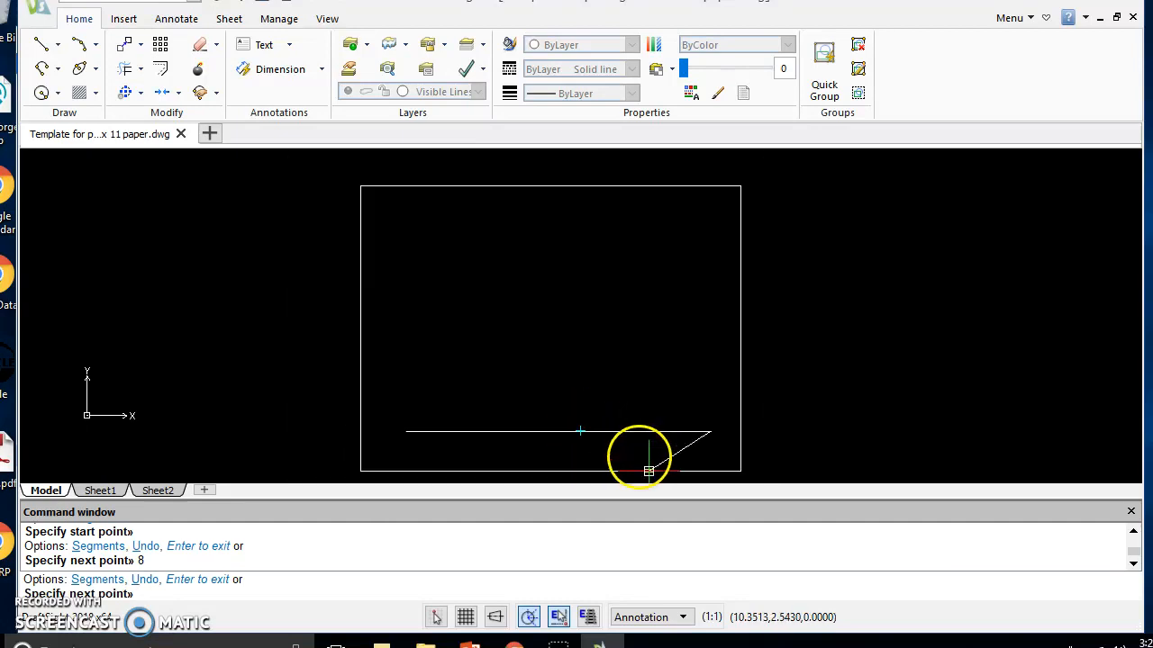
{"action": "scroll", "coordinate": [701, 442], "scroll_direction": "up", "scroll_amount": 1}
{"action": "scroll", "coordinate": [702, 442], "scroll_direction": "down", "scroll_amount": 1}
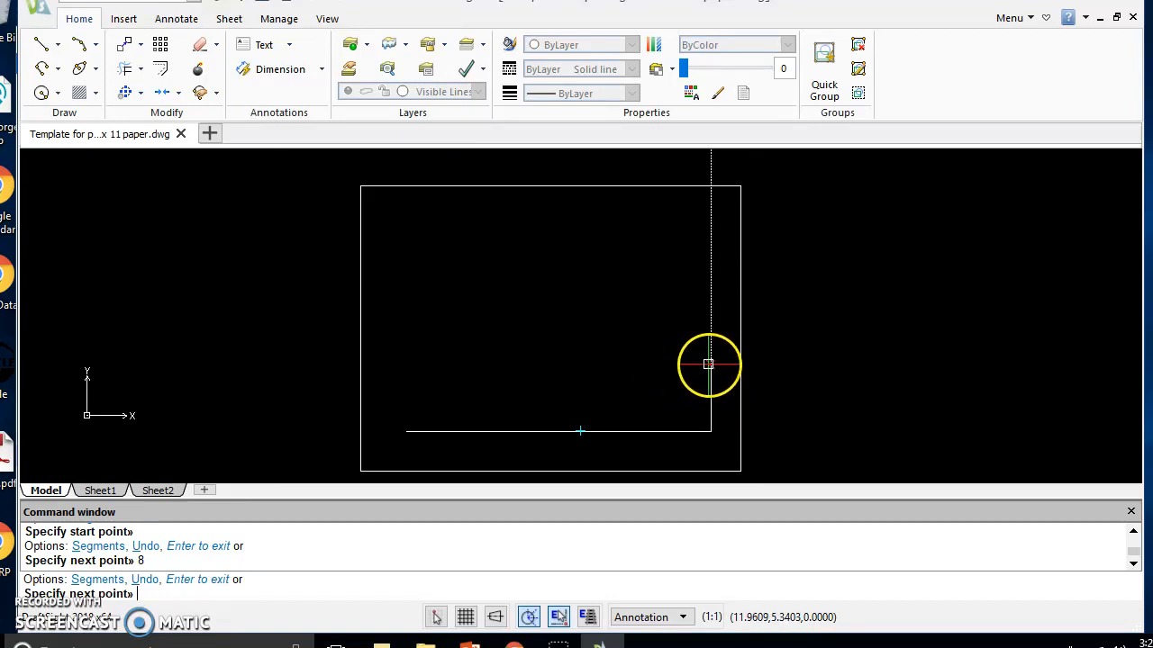
{"action": "key", "text": "Return"}
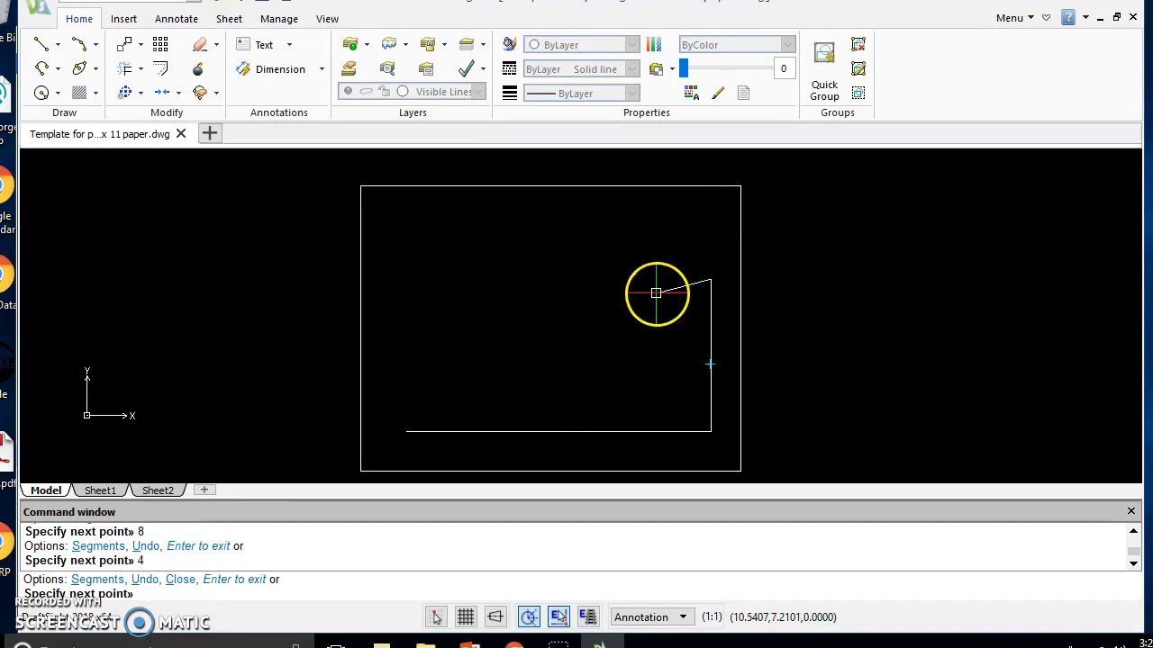
{"action": "key", "text": "Return"}
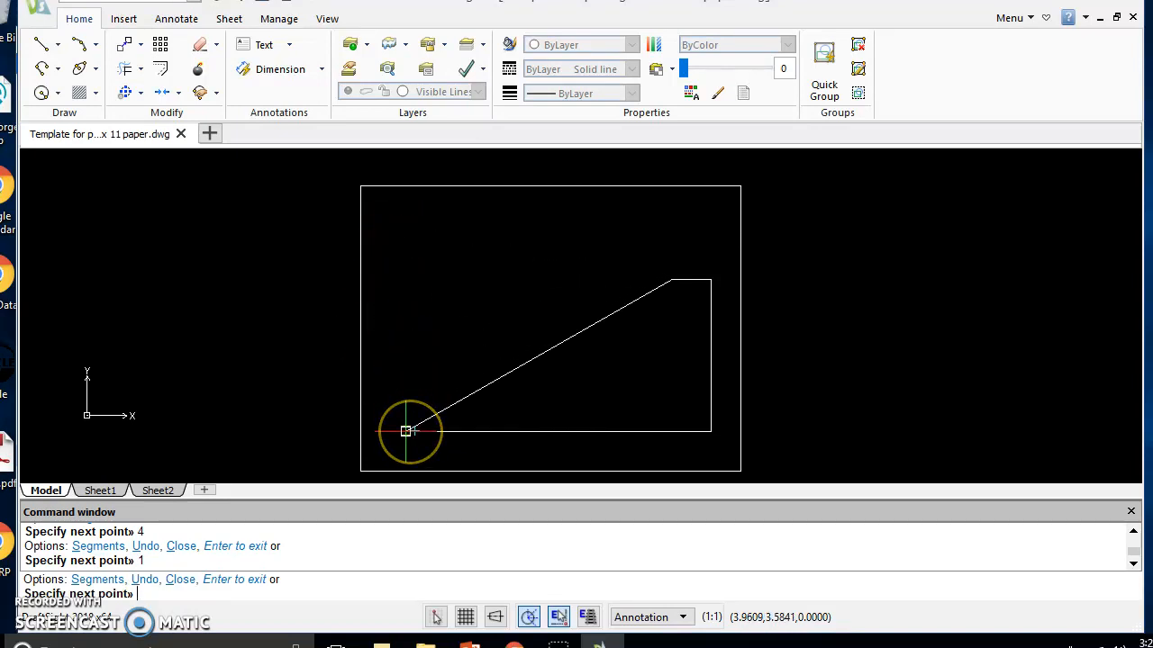
{"action": "left_click", "coordinate": [407, 431]}
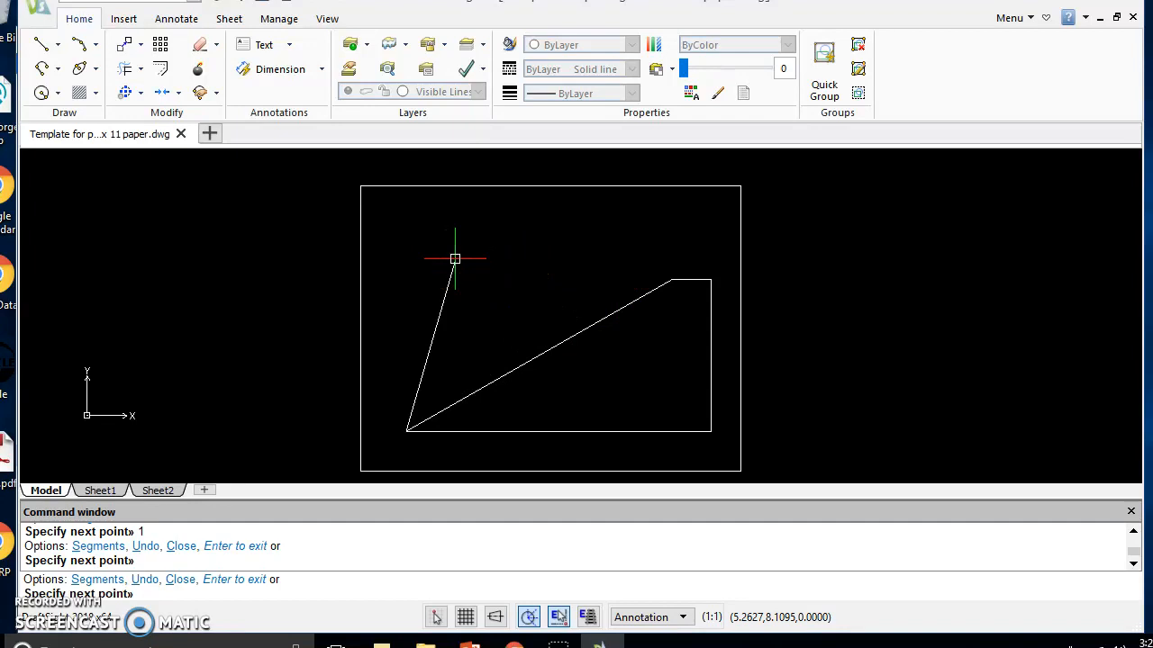
{"action": "key", "text": "Escape"}
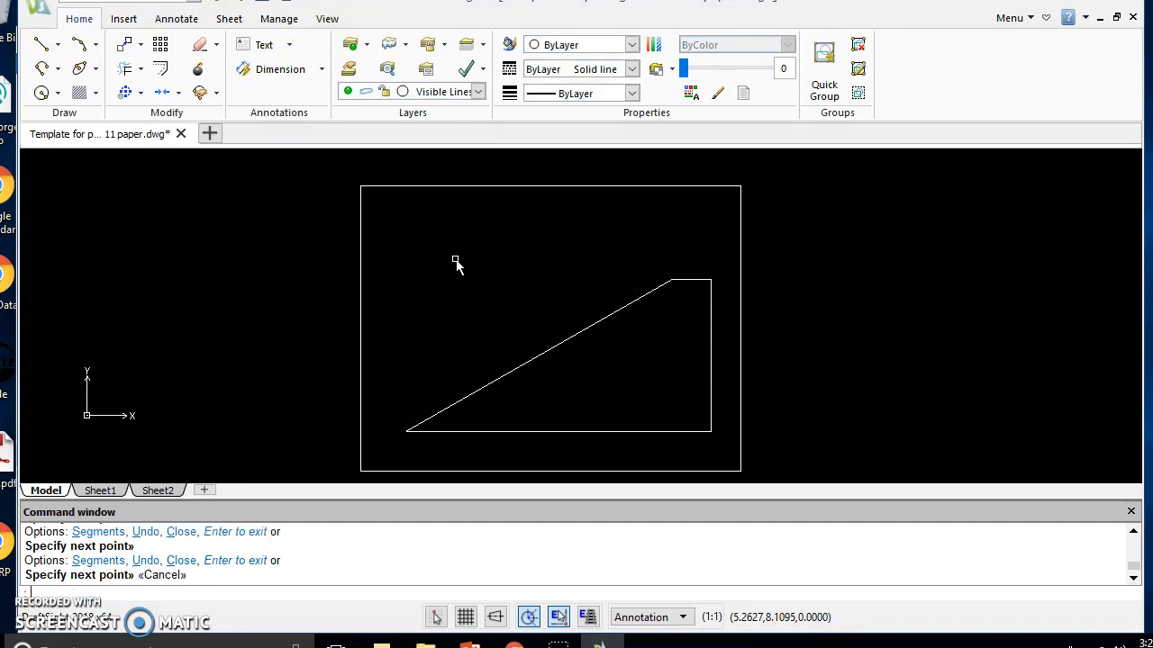
Draw a circle of radius 1 centered on the upper end of the slanted line
{"action": "left_click", "coordinate": [42, 92]}
{"action": "left_click", "coordinate": [671, 278]}
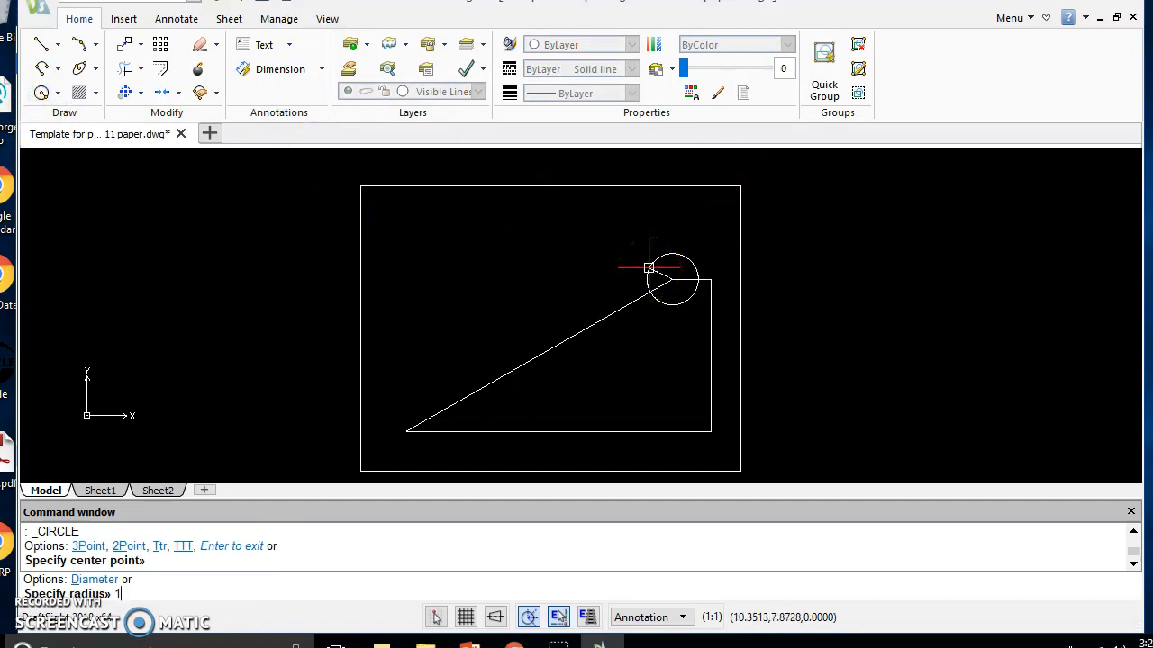
{"action": "key", "text": "Return"}
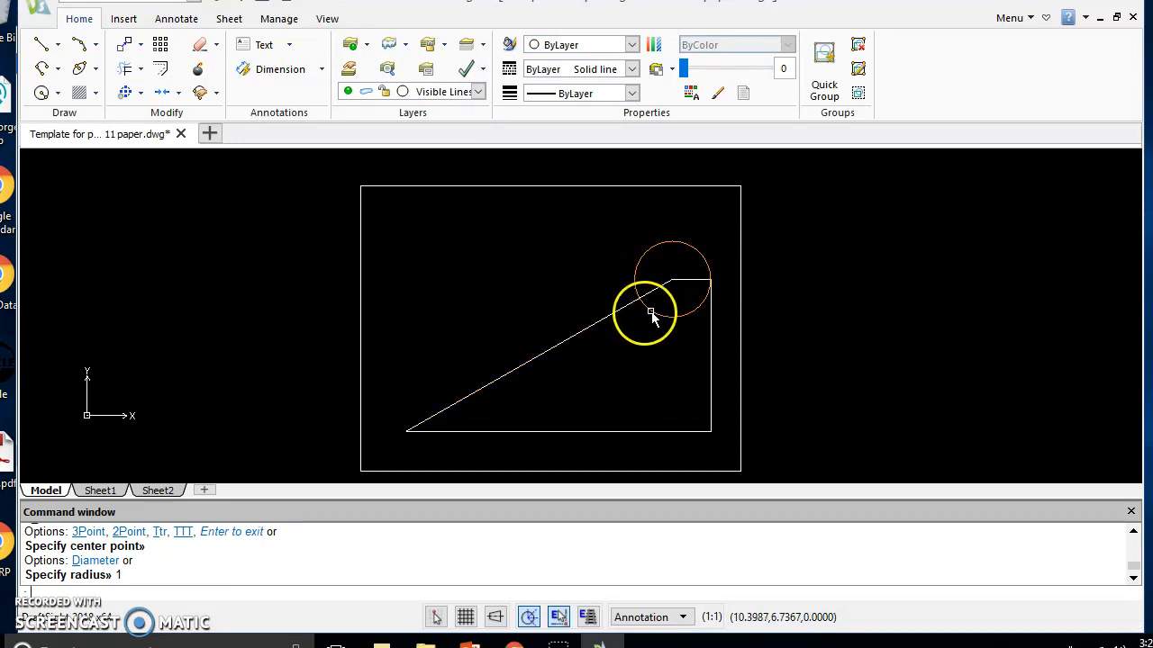
Copy the circle by its center to the profile's lower-left corner and to three free spots above the slanted line
{"action": "scroll", "coordinate": [629, 352], "scroll_direction": "up", "scroll_amount": 1}
{"action": "scroll", "coordinate": [629, 353], "scroll_direction": "down", "scroll_amount": 2}
{"action": "scroll", "coordinate": [630, 352], "scroll_direction": "up", "scroll_amount": 1}
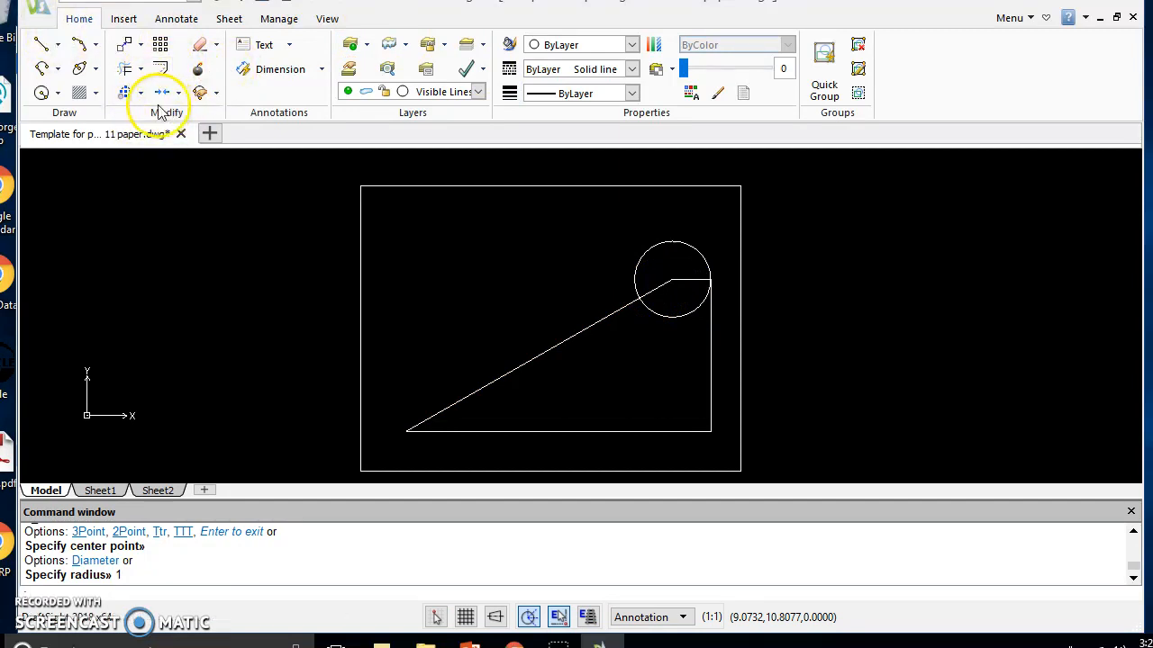
{"action": "left_click", "coordinate": [126, 47]}
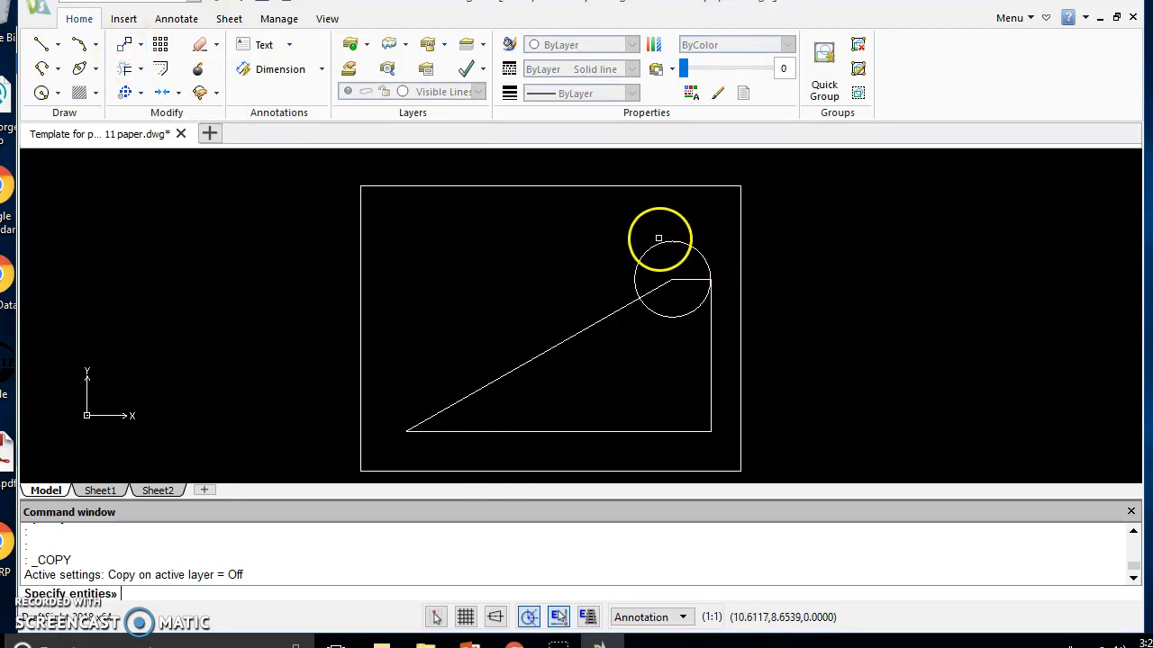
{"action": "left_click", "coordinate": [658, 244]}
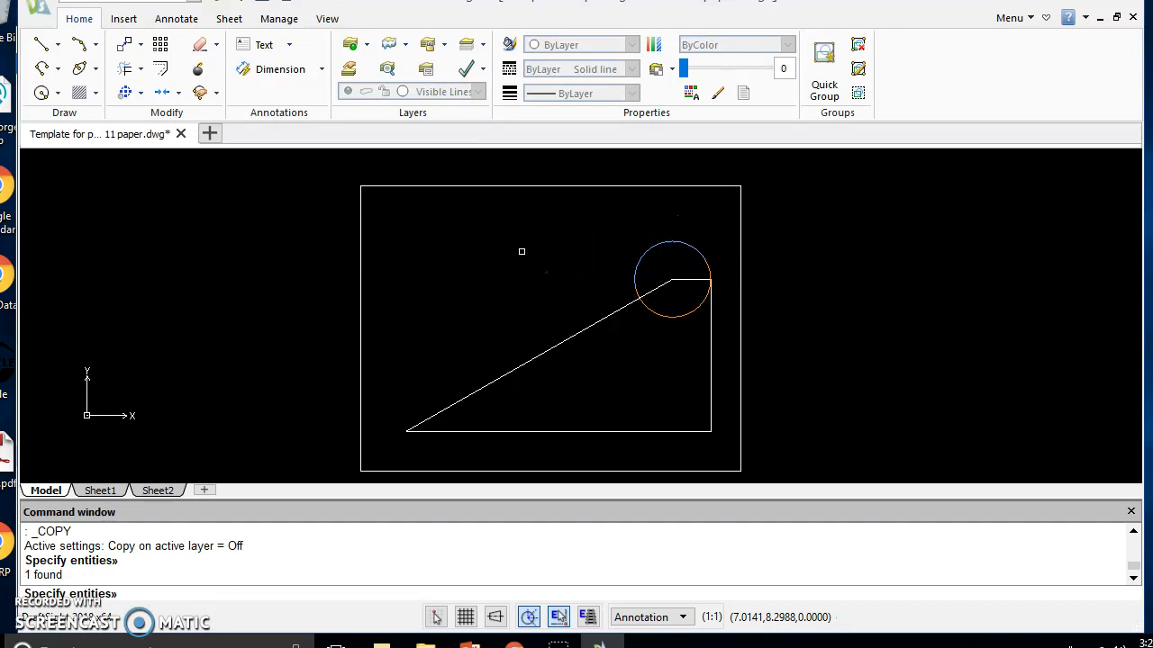
{"action": "key", "text": "Return"}
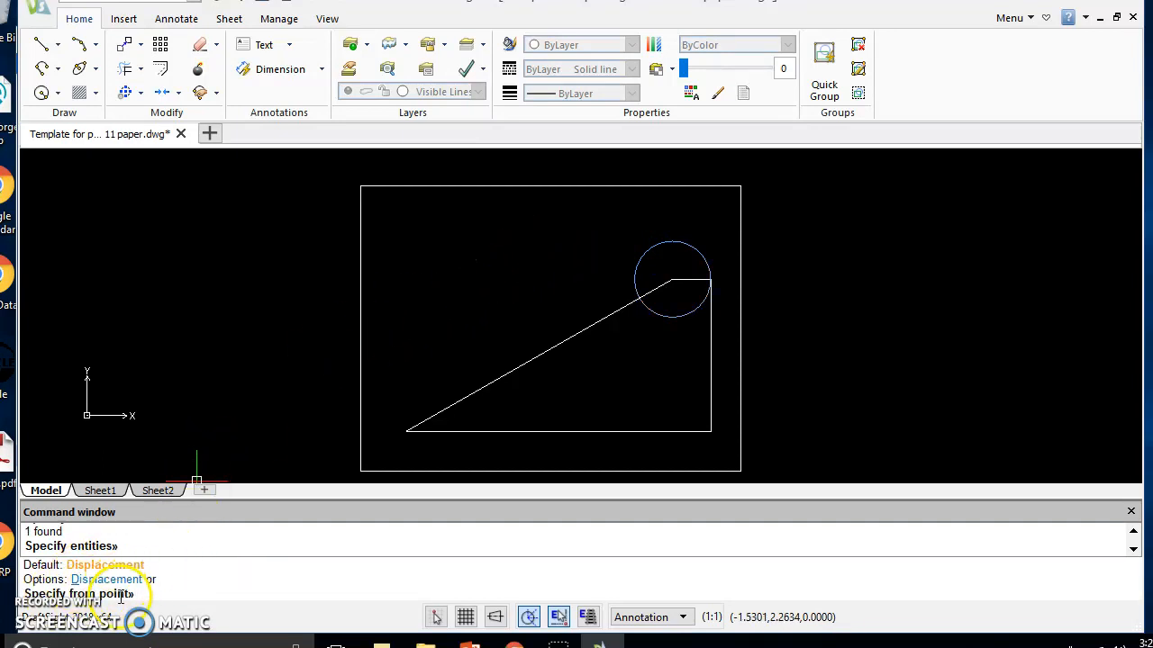
{"action": "left_click", "coordinate": [672, 279]}
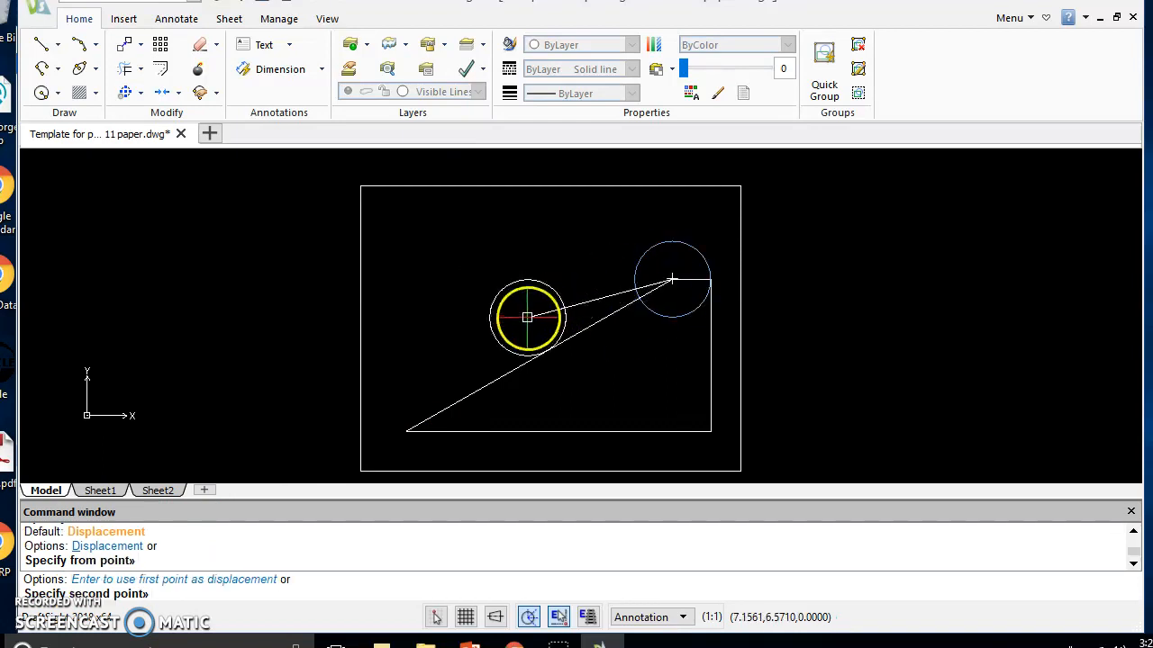
{"action": "left_click", "coordinate": [406, 431]}
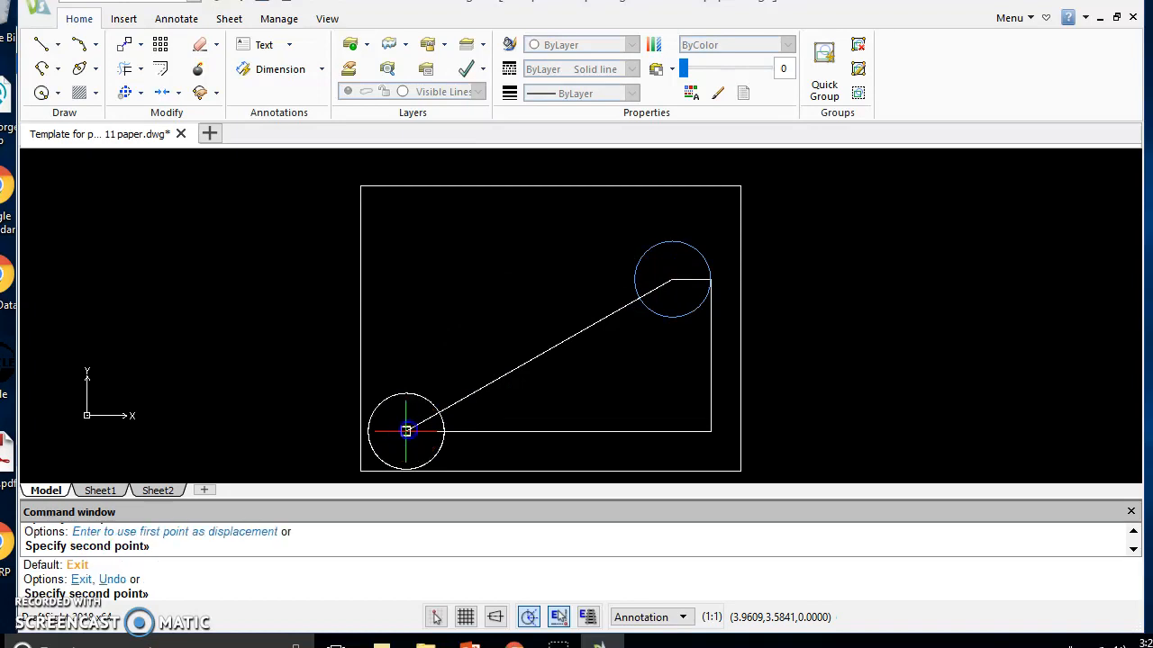
{"action": "left_click", "coordinate": [428, 323]}
{"action": "left_click", "coordinate": [499, 256]}
{"action": "left_click", "coordinate": [574, 255]}
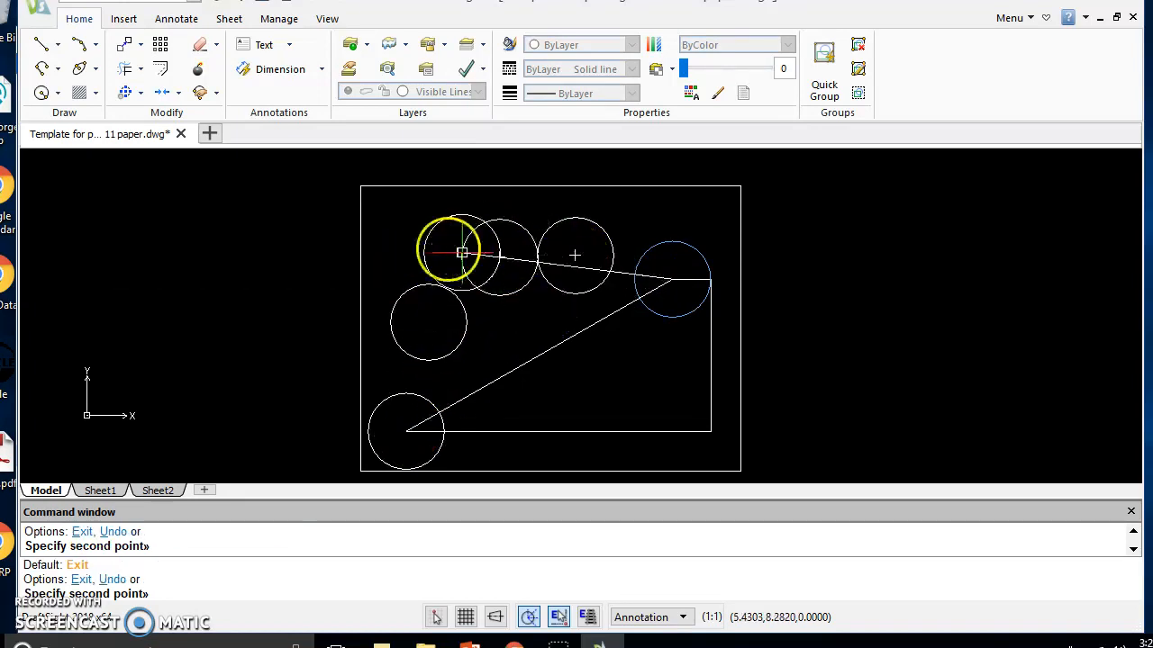
{"action": "key", "text": "Escape"}
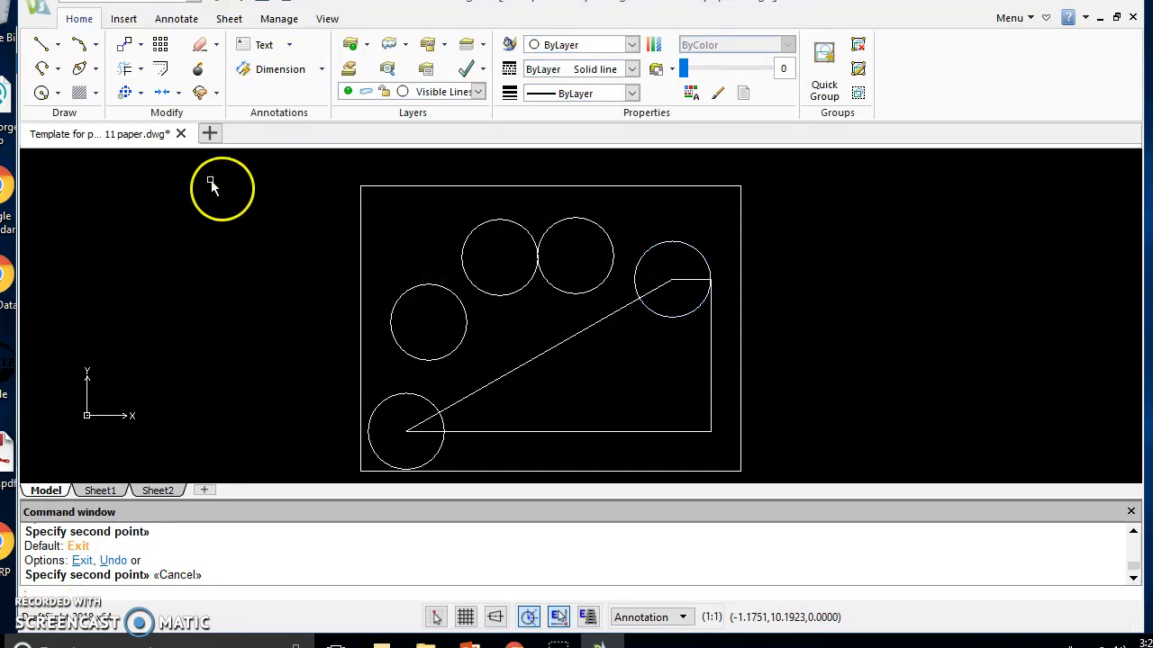
Offset the slanted line 0.25 toward its lower side and the circle at its upper end 0.25 outward
{"action": "left_click", "coordinate": [160, 70]}
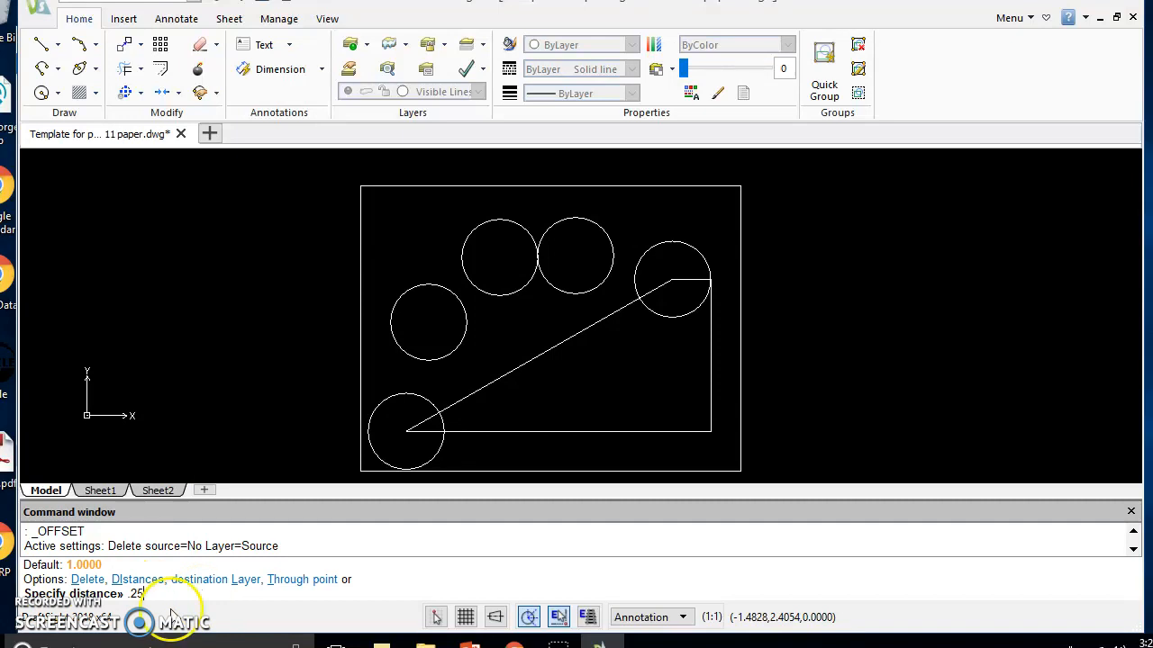
{"action": "key", "text": "Return"}
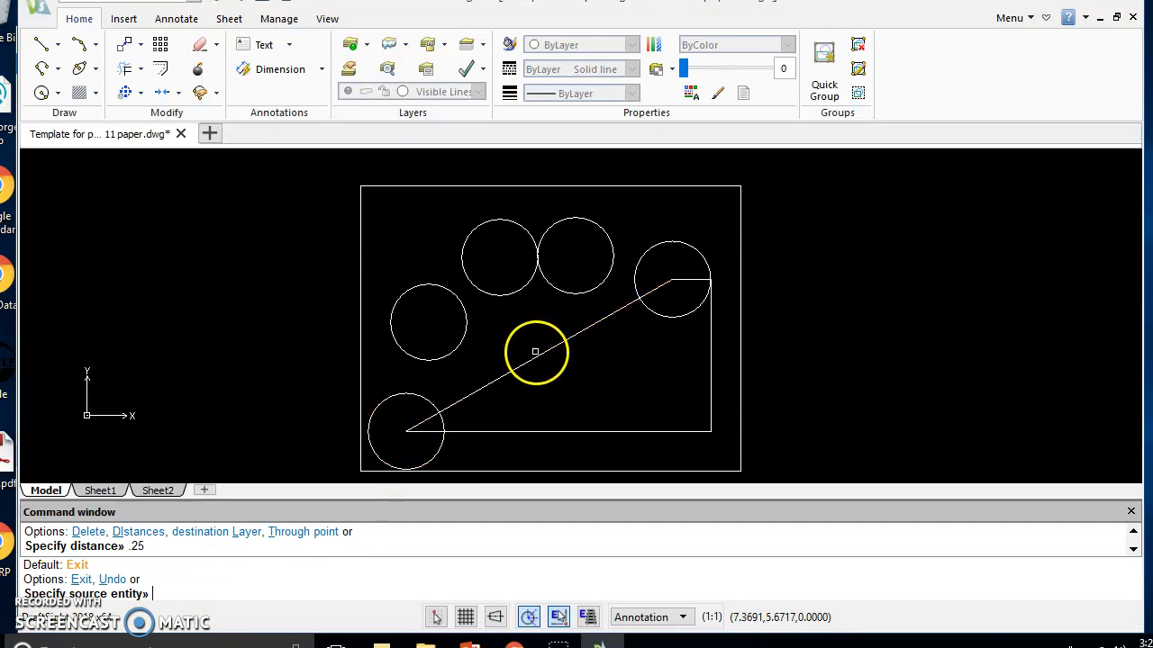
{"action": "left_click", "coordinate": [537, 356]}
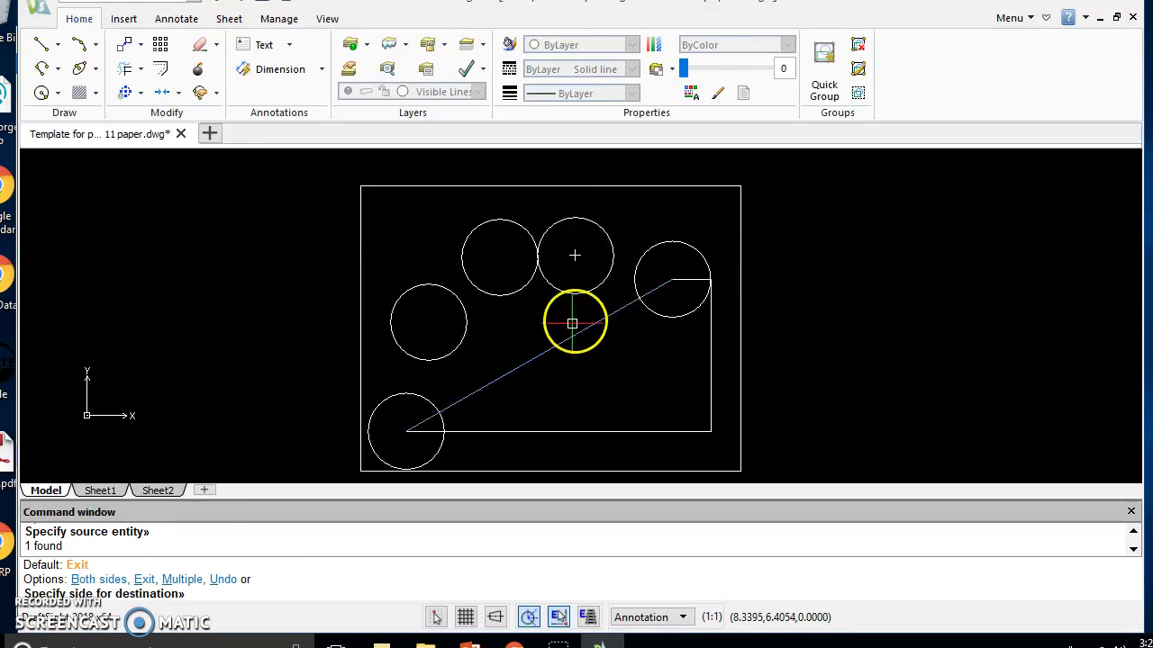
{"action": "left_click", "coordinate": [689, 279]}
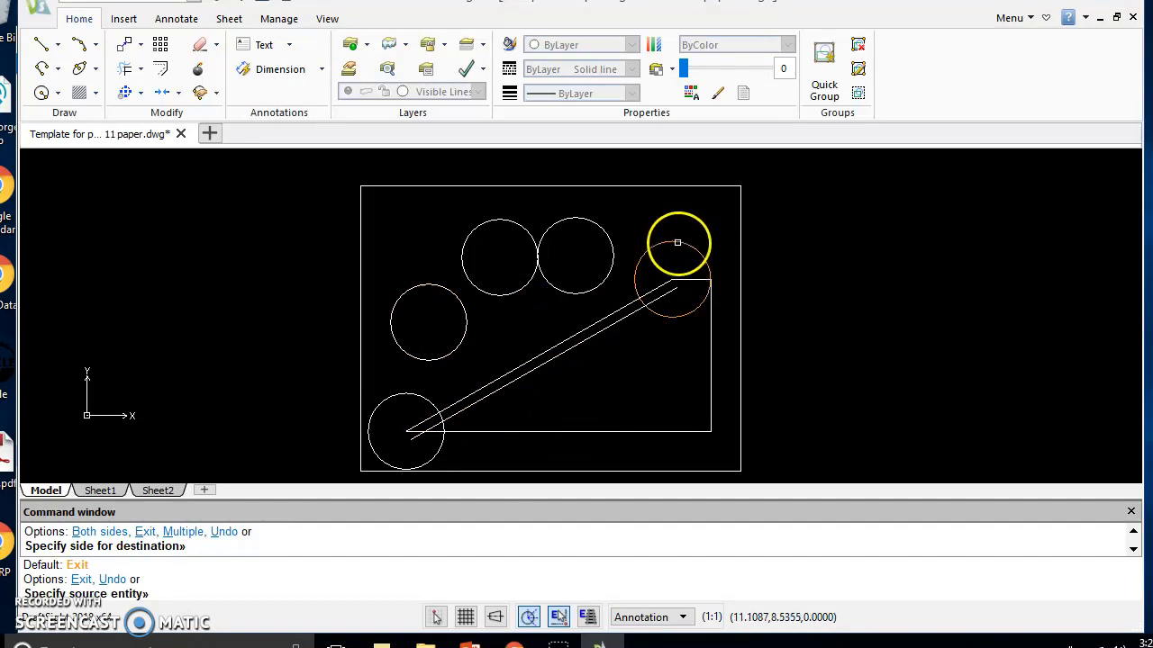
{"action": "left_click", "coordinate": [677, 242]}
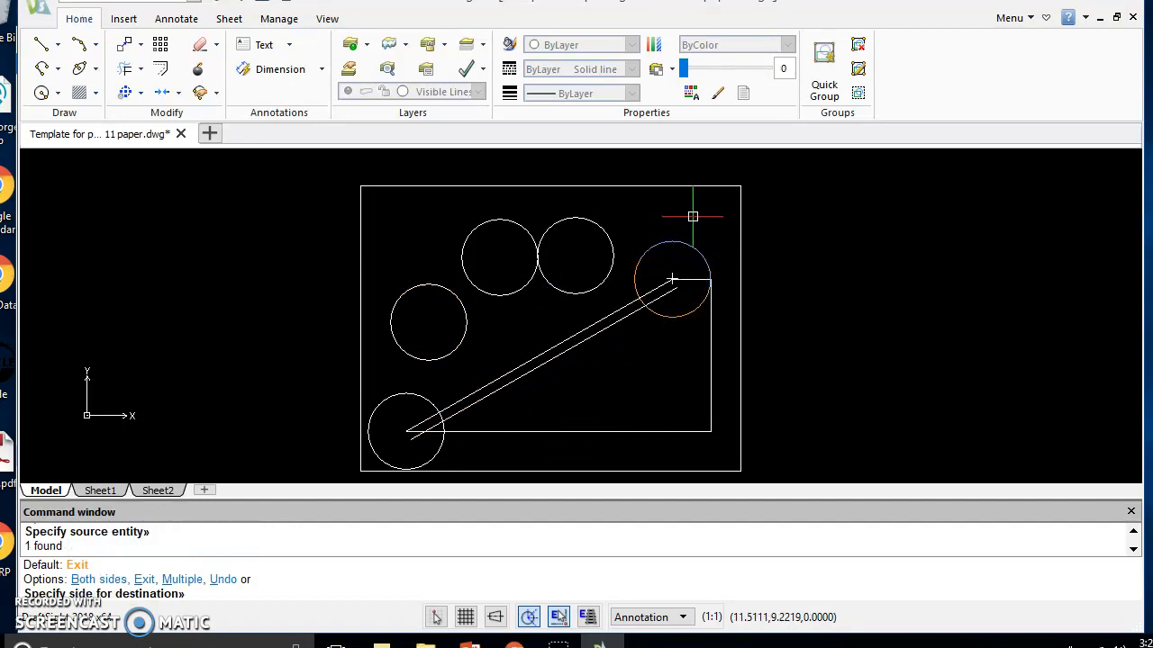
{"action": "left_click", "coordinate": [692, 216]}
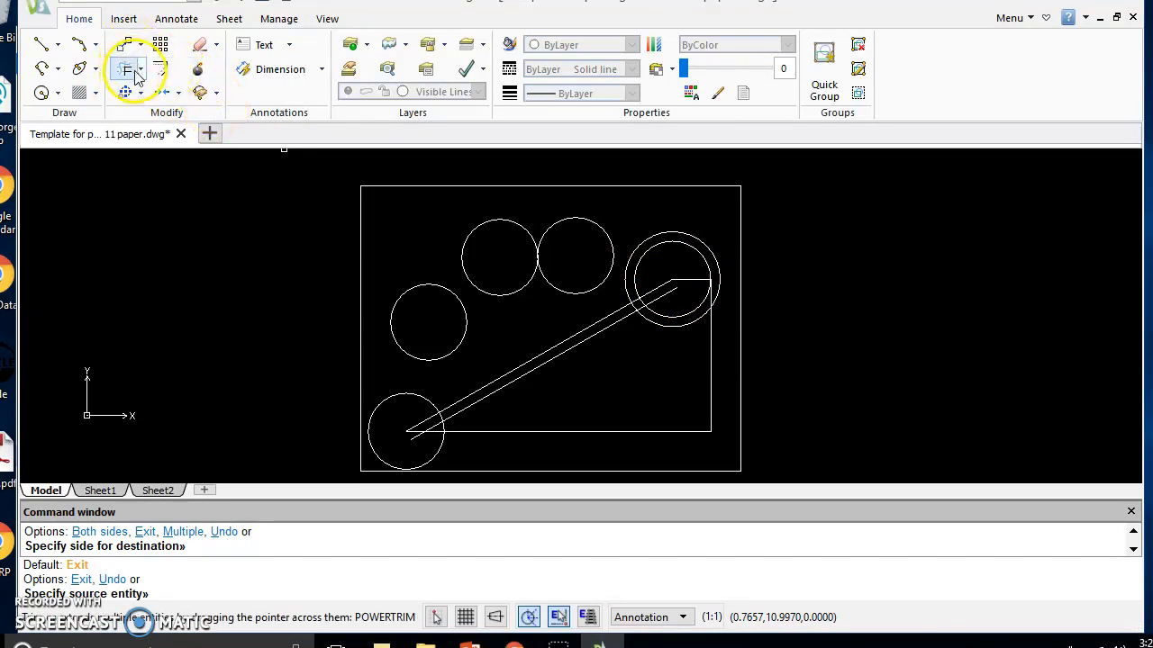
{"action": "left_click", "coordinate": [217, 95]}
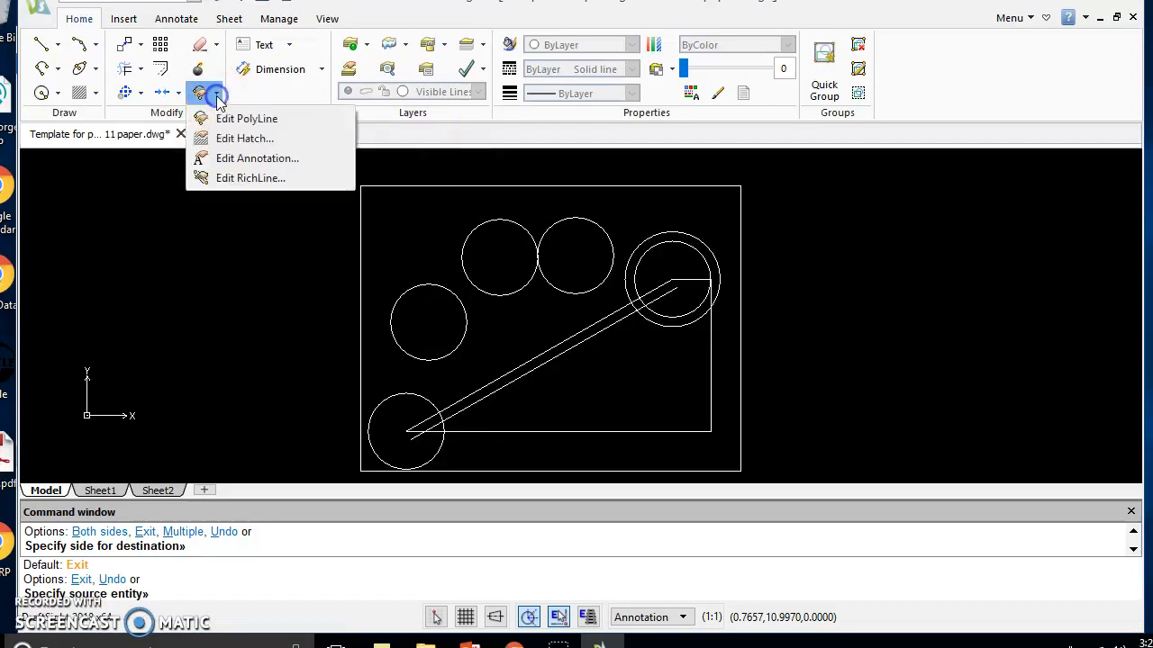
{"action": "left_click", "coordinate": [202, 230]}
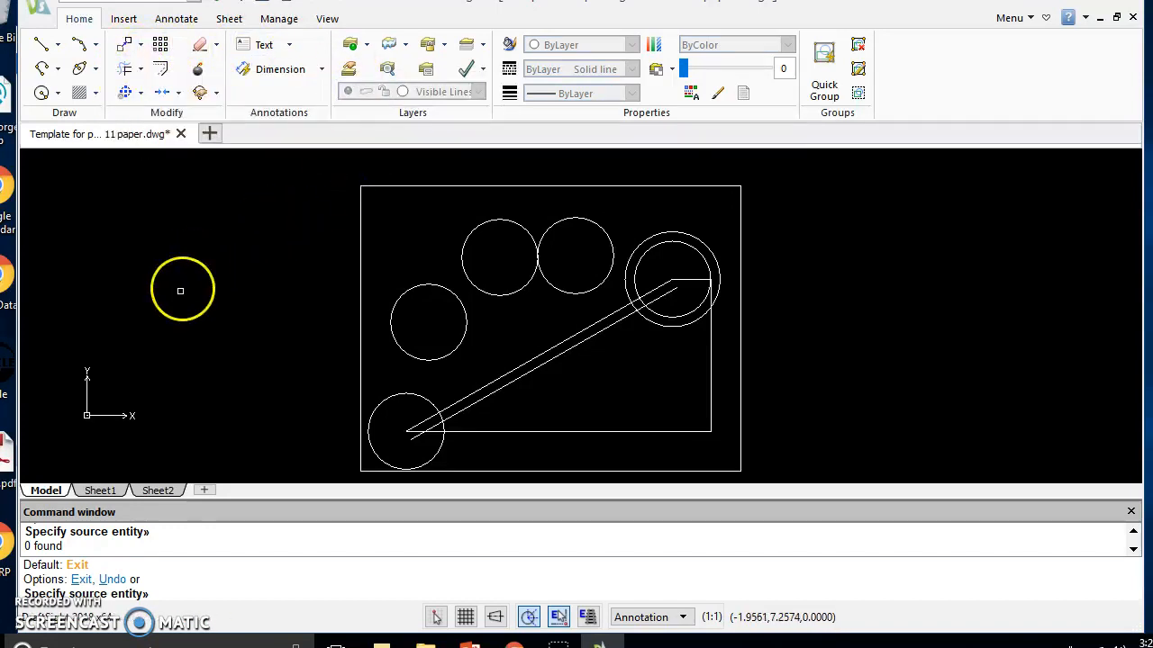
{"action": "scroll", "coordinate": [186, 361], "scroll_direction": "down", "scroll_amount": 1}
{"action": "scroll", "coordinate": [155, 224], "scroll_direction": "up", "scroll_amount": 1}
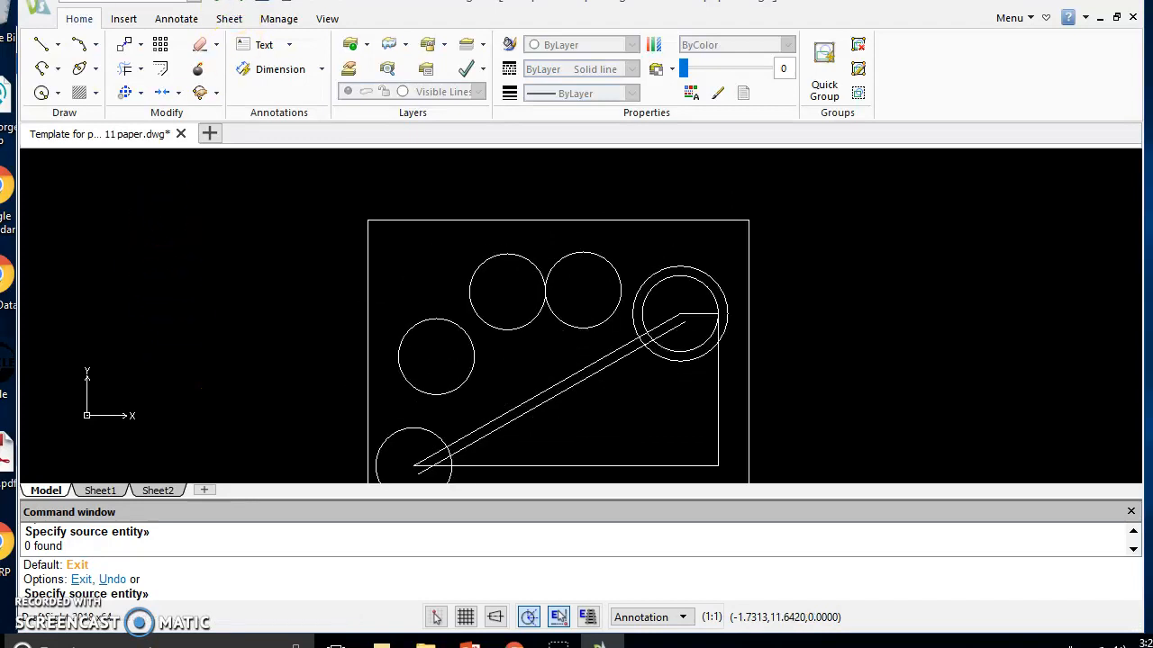
Add a parallel dimension to the original slanted line between its two endpoints, placing the dimension line above it across the circles
{"action": "left_click", "coordinate": [123, 19]}
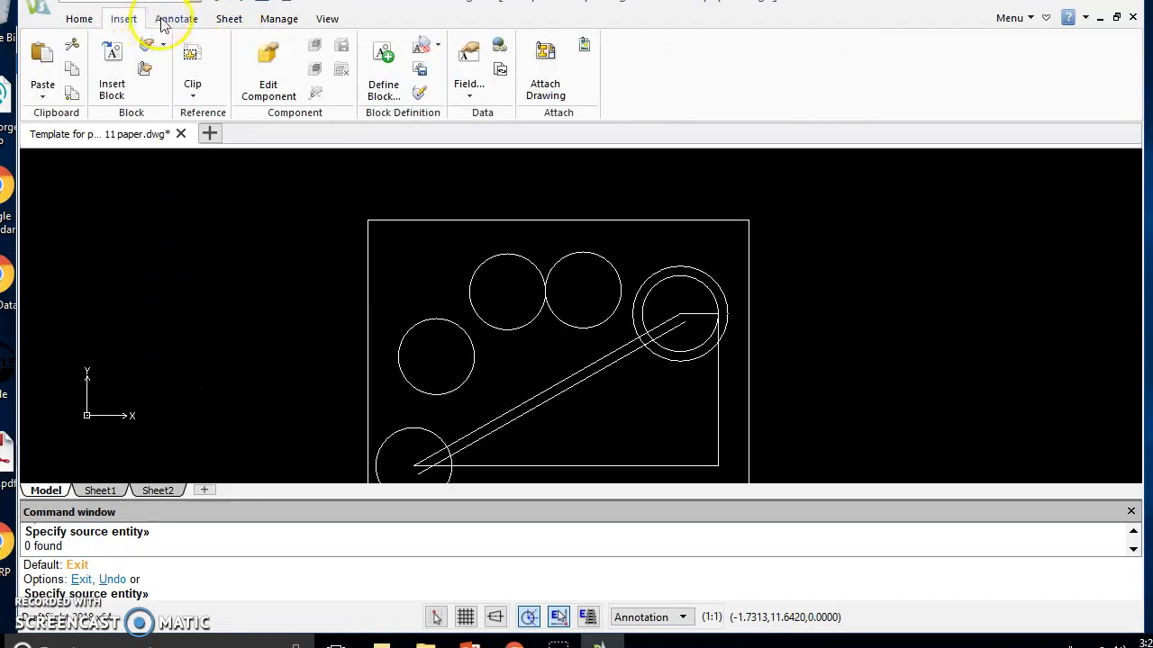
{"action": "left_click", "coordinate": [171, 19]}
{"action": "left_click", "coordinate": [338, 63]}
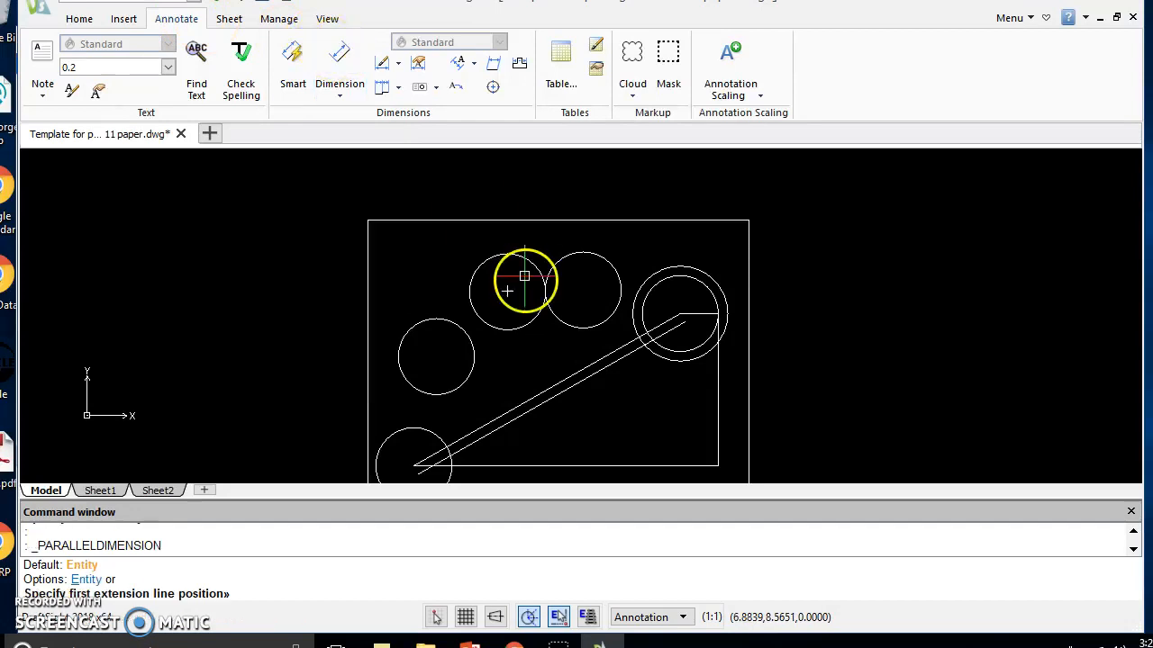
{"action": "left_click", "coordinate": [678, 312]}
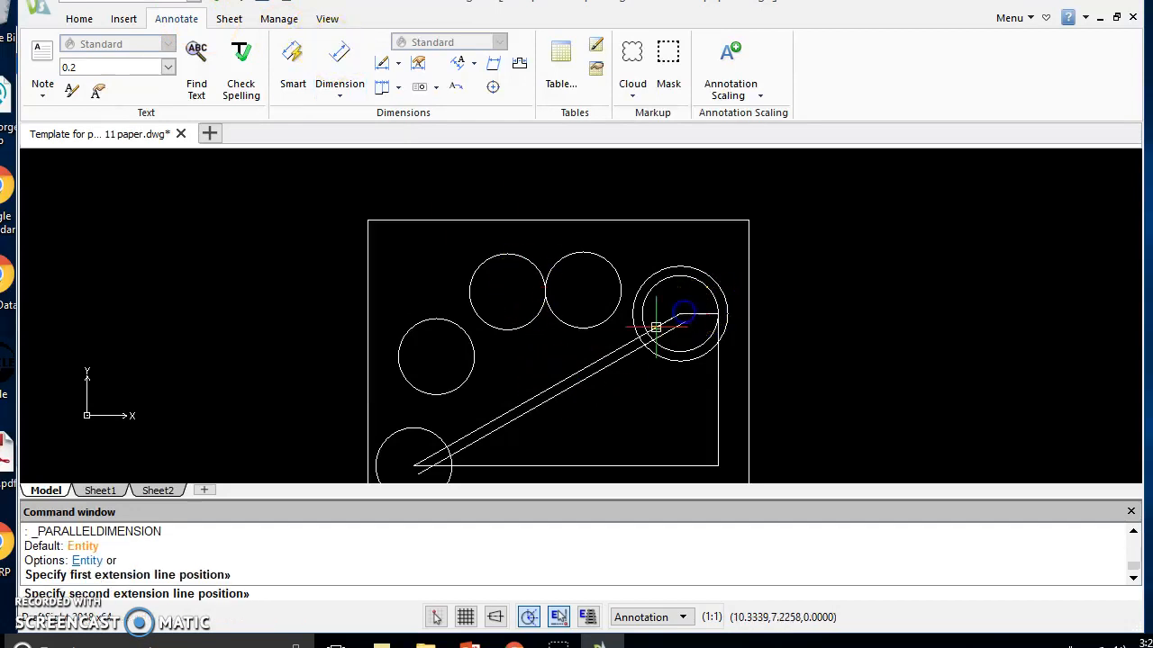
{"action": "left_click", "coordinate": [413, 466]}
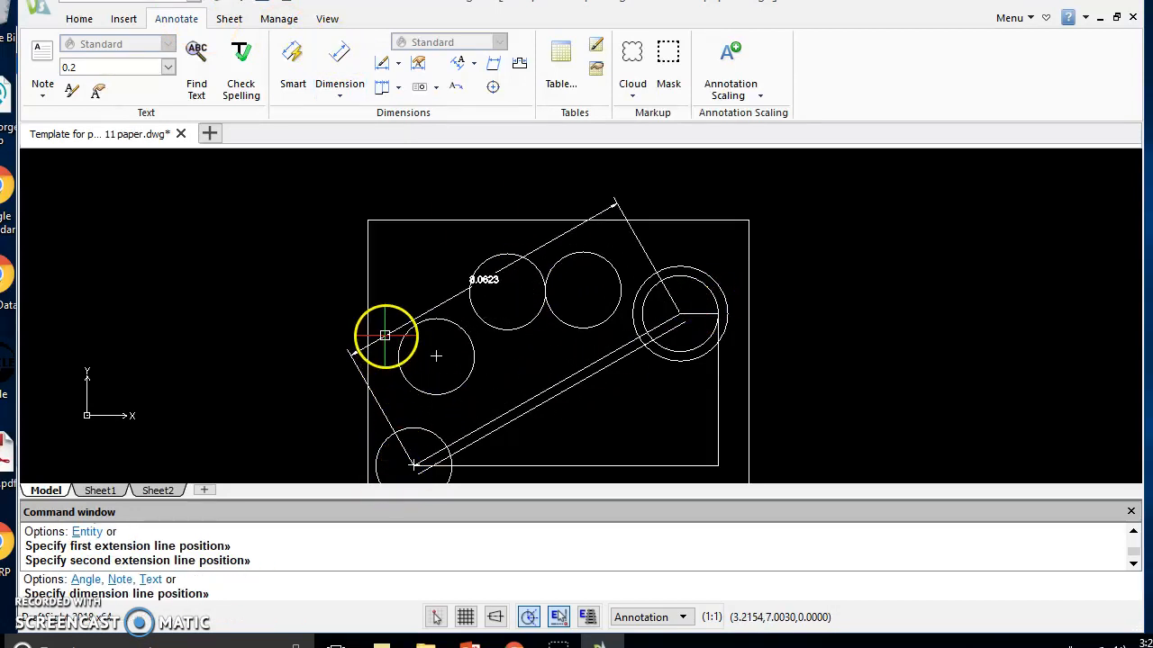
{"action": "left_click", "coordinate": [381, 335]}
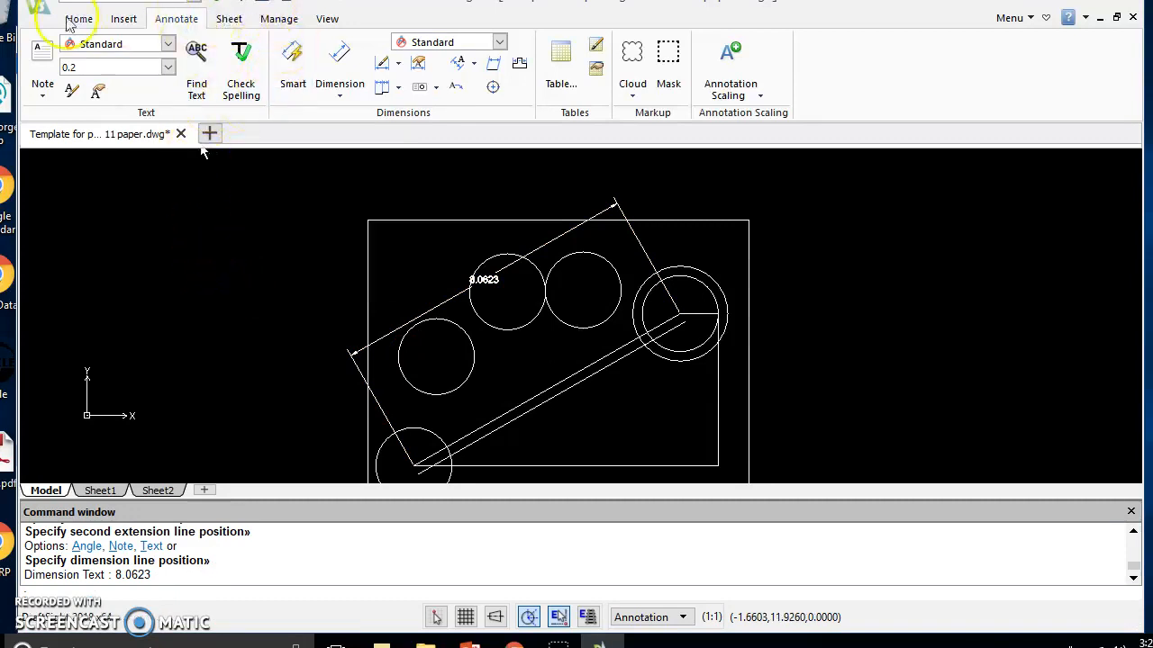
Trim the upper ends of both parallel slanted lines inside the larger concentric circle, using that circle as the cutting edge
{"action": "left_click", "coordinate": [122, 19]}
{"action": "left_click", "coordinate": [80, 19]}
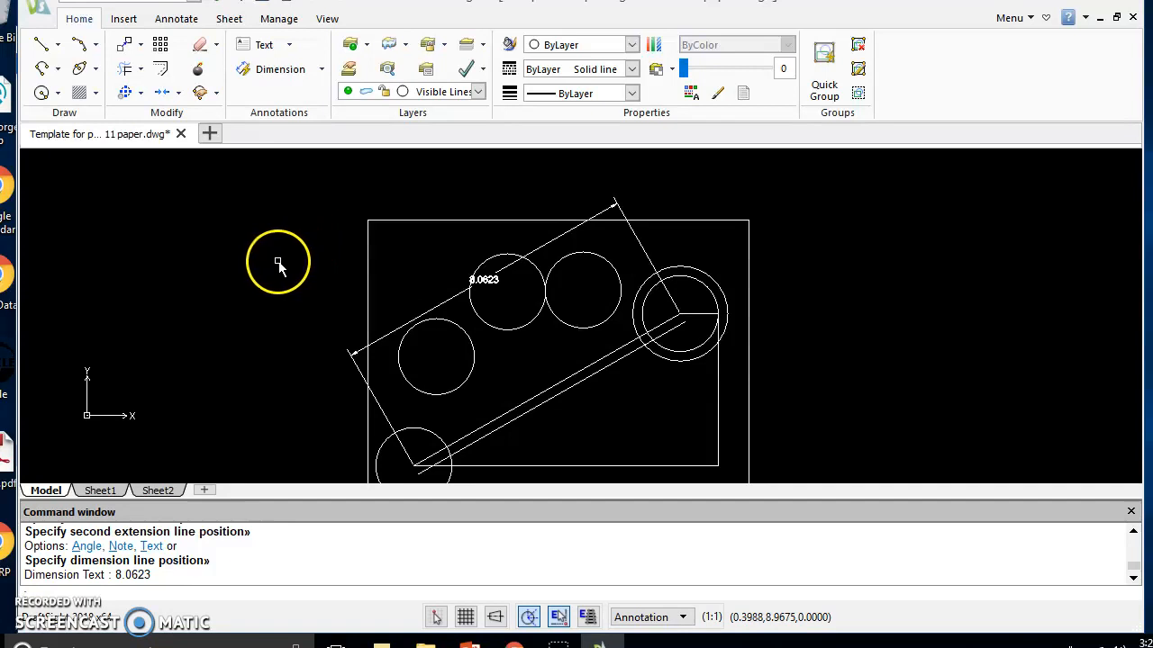
{"action": "scroll", "coordinate": [473, 284], "scroll_direction": "down", "scroll_amount": 3}
{"action": "scroll", "coordinate": [543, 369], "scroll_direction": "up", "scroll_amount": 1}
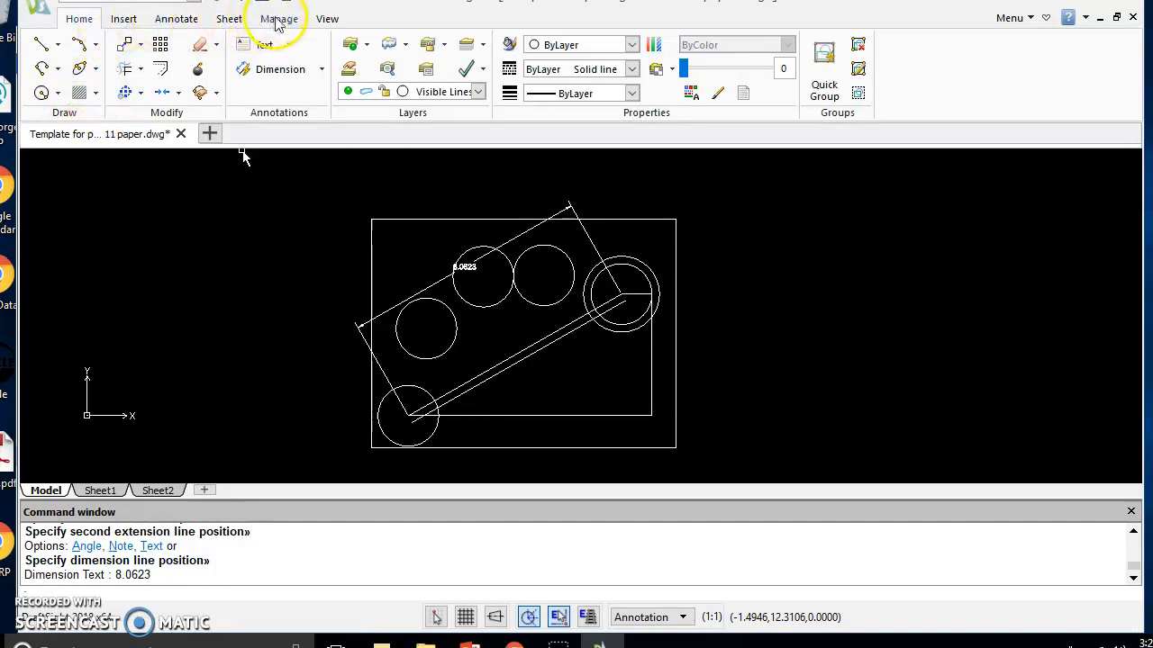
{"action": "scroll", "coordinate": [245, 155], "scroll_direction": "up", "scroll_amount": 1}
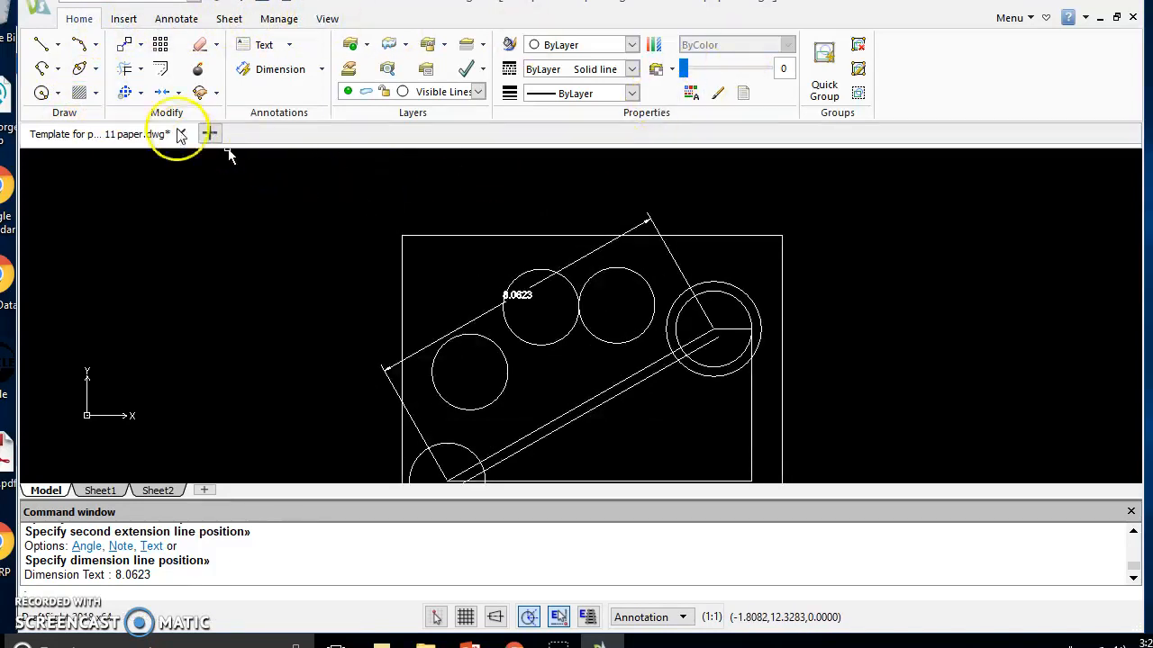
{"action": "left_click", "coordinate": [181, 99]}
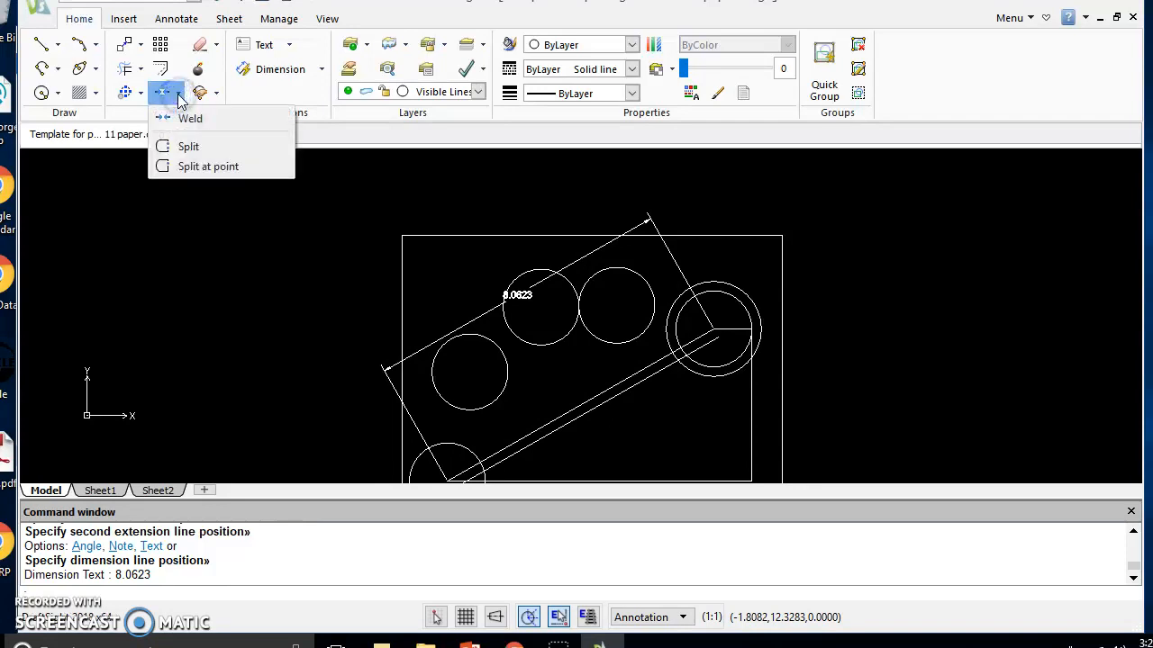
{"action": "left_click", "coordinate": [140, 94]}
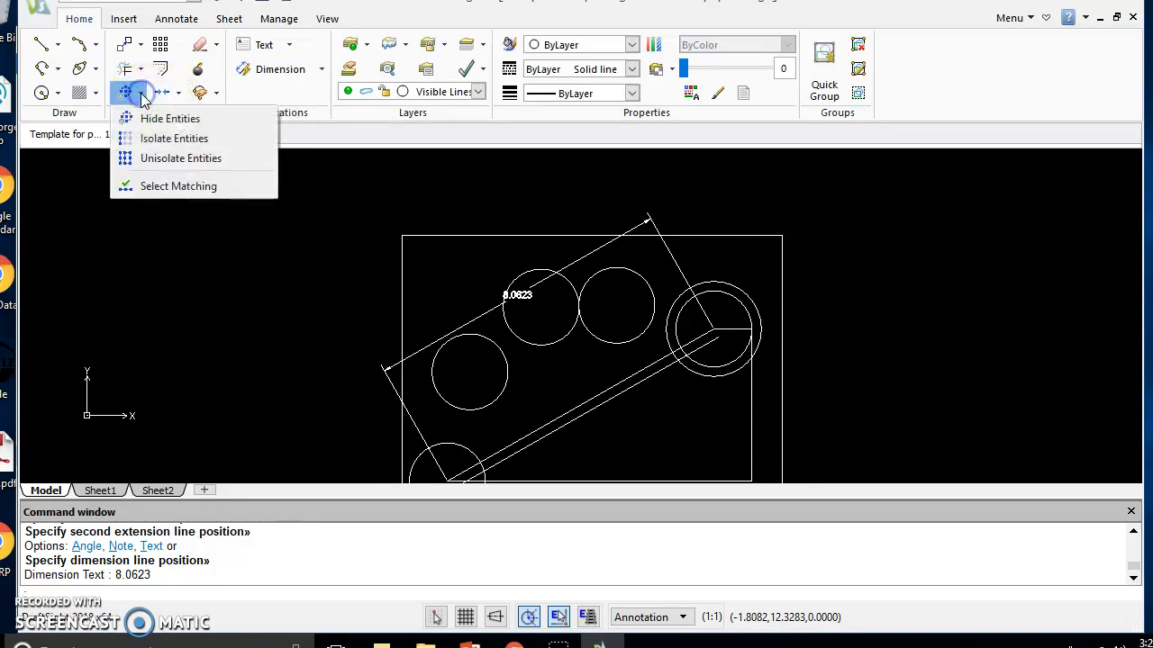
{"action": "left_click", "coordinate": [140, 72]}
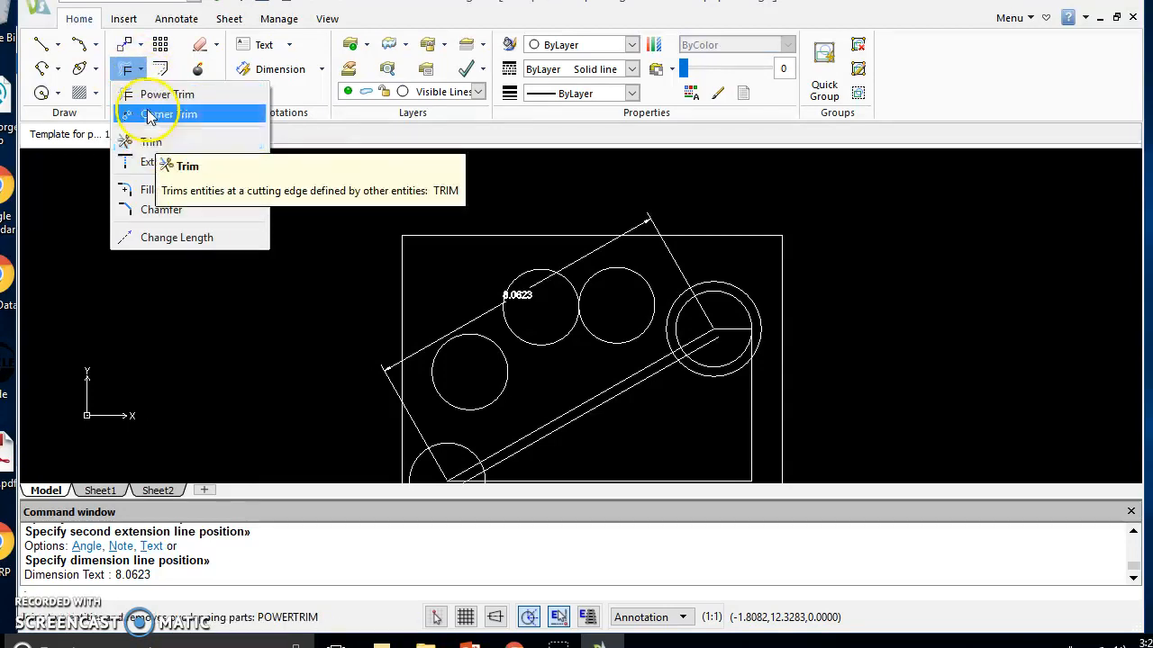
{"action": "left_click", "coordinate": [151, 146]}
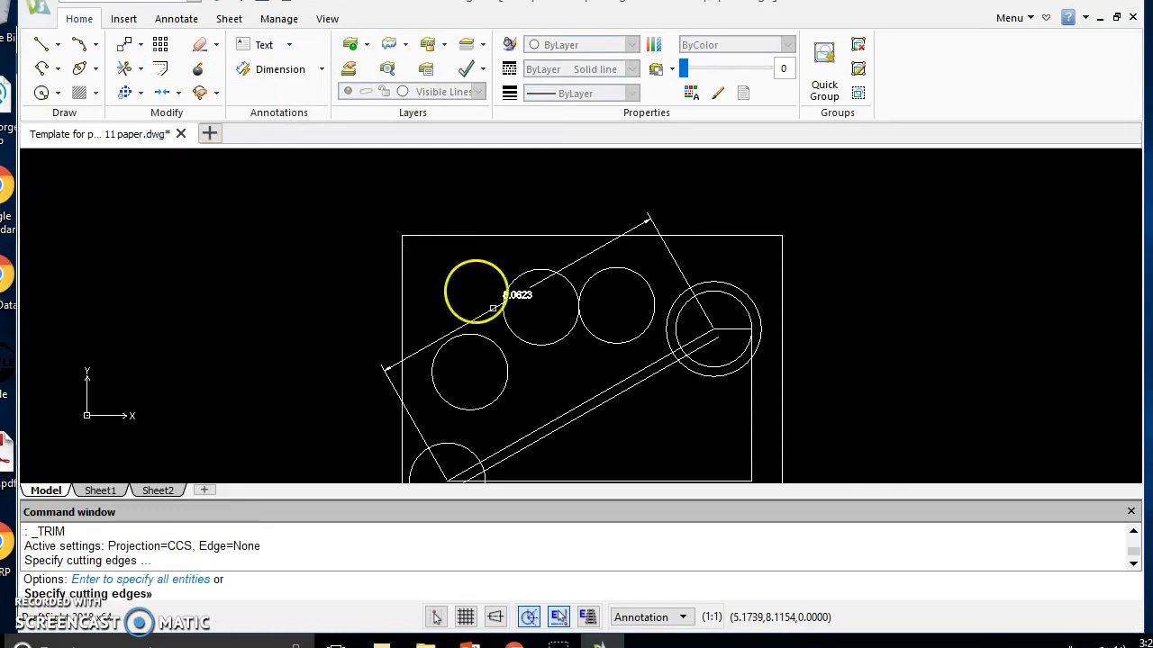
{"action": "scroll", "coordinate": [677, 388], "scroll_direction": "up", "scroll_amount": 5}
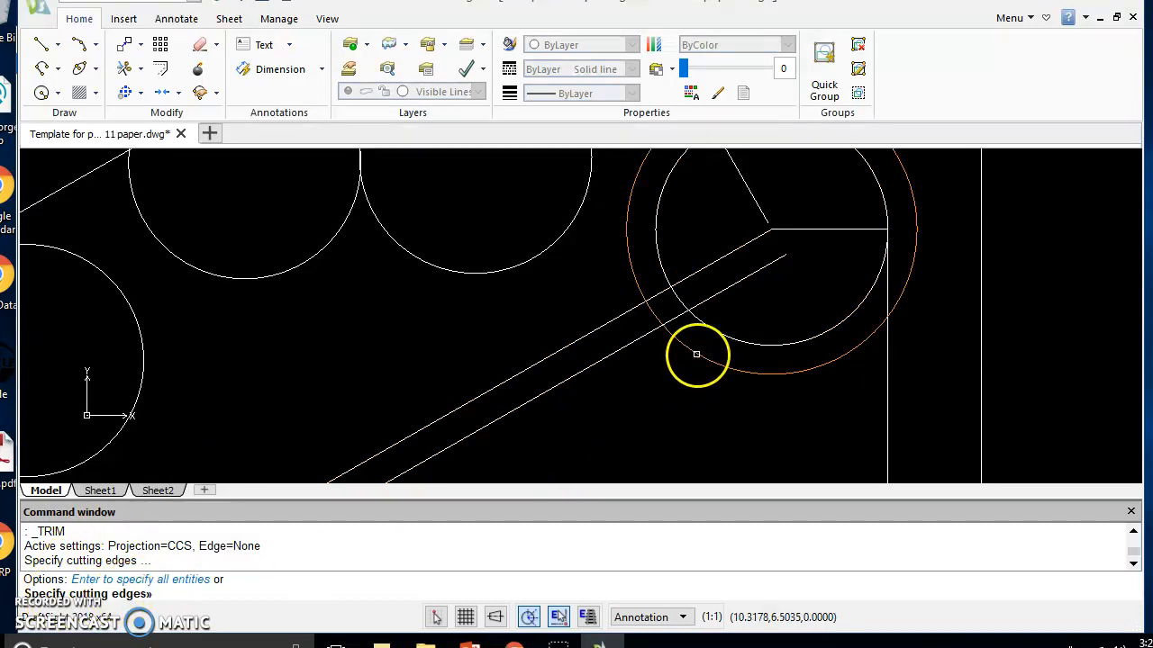
{"action": "left_click", "coordinate": [696, 354]}
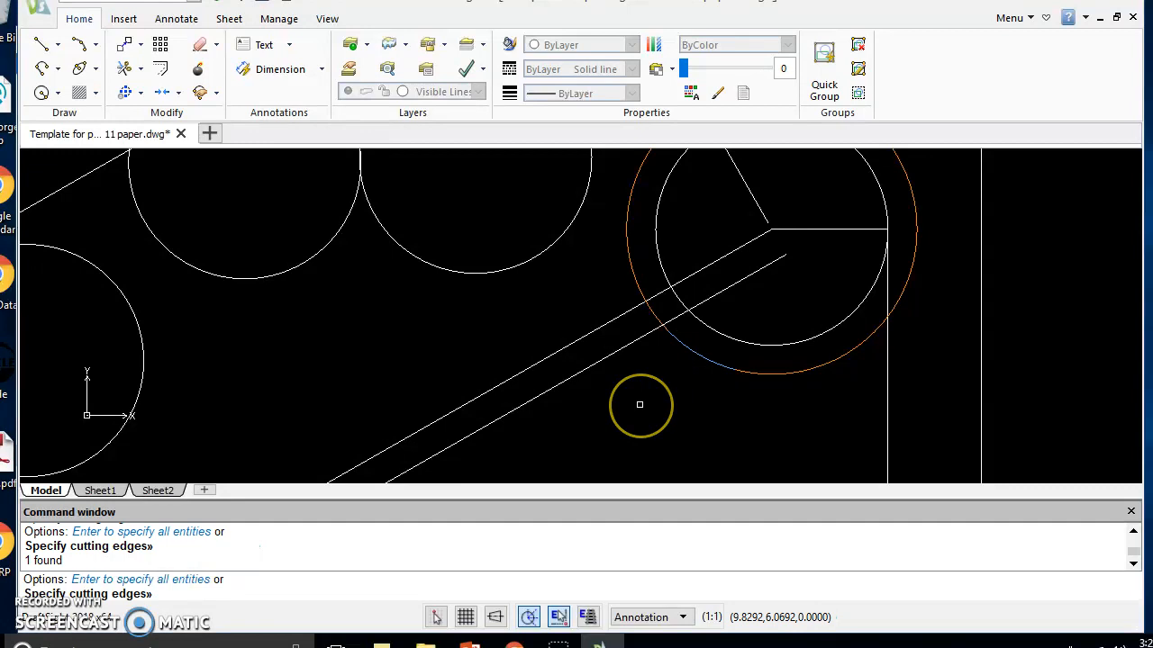
{"action": "key", "text": "Return"}
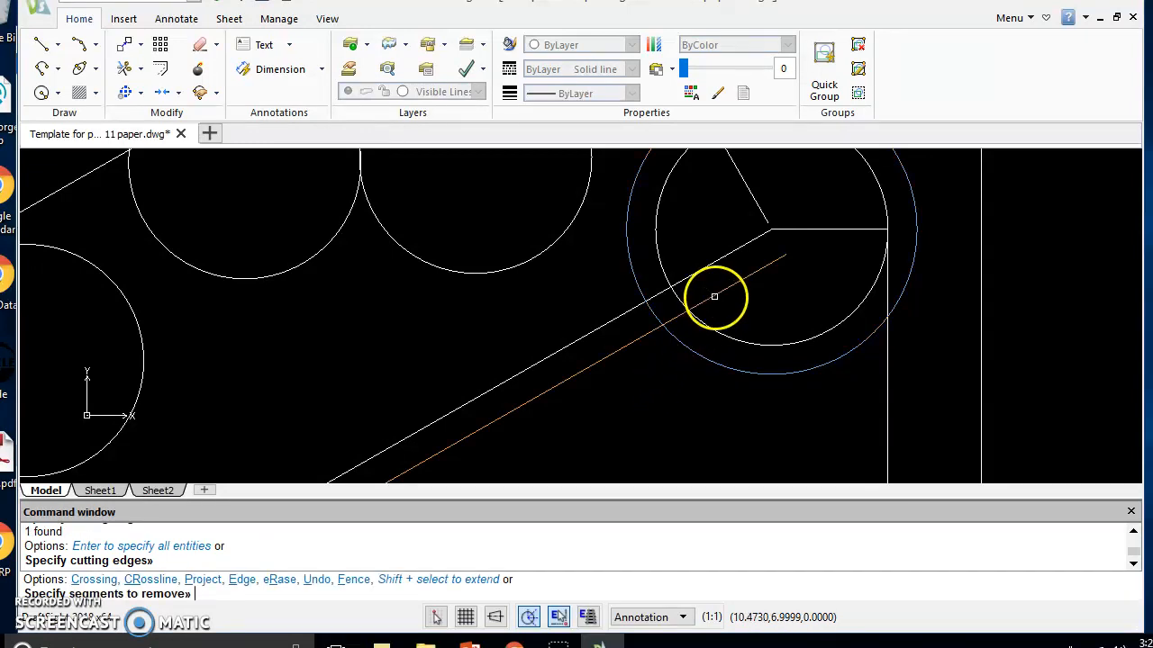
{"action": "left_click", "coordinate": [727, 291]}
{"action": "left_click", "coordinate": [703, 272]}
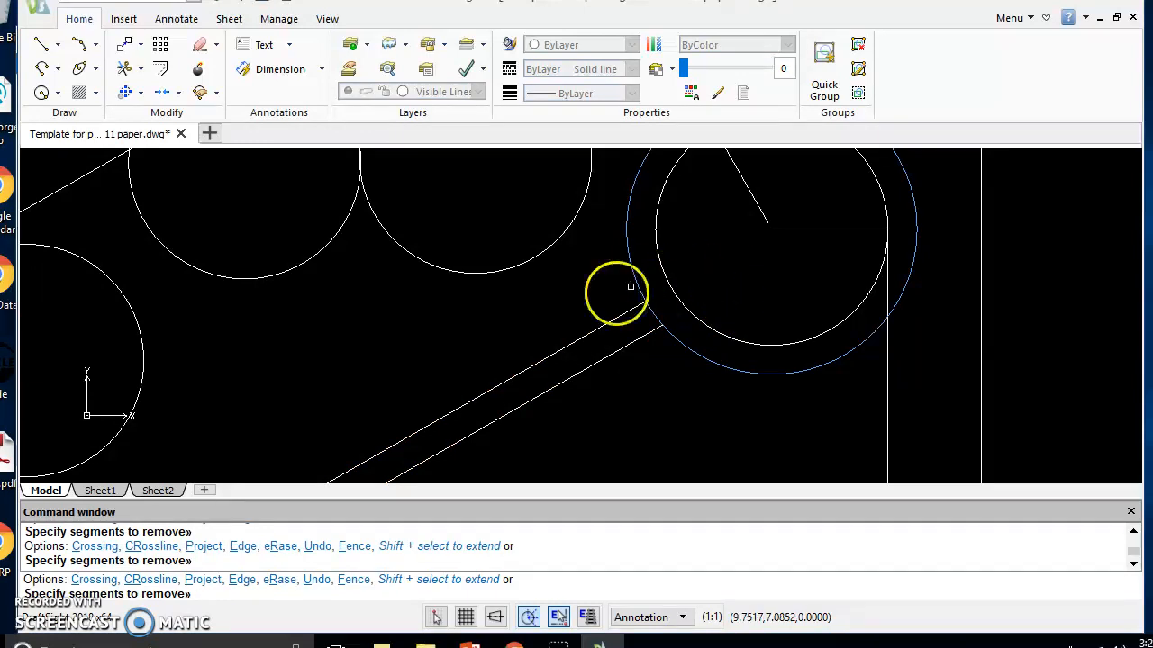
{"action": "scroll", "coordinate": [506, 316], "scroll_direction": "down", "scroll_amount": 2}
{"action": "scroll", "coordinate": [507, 334], "scroll_direction": "down", "scroll_amount": 5}
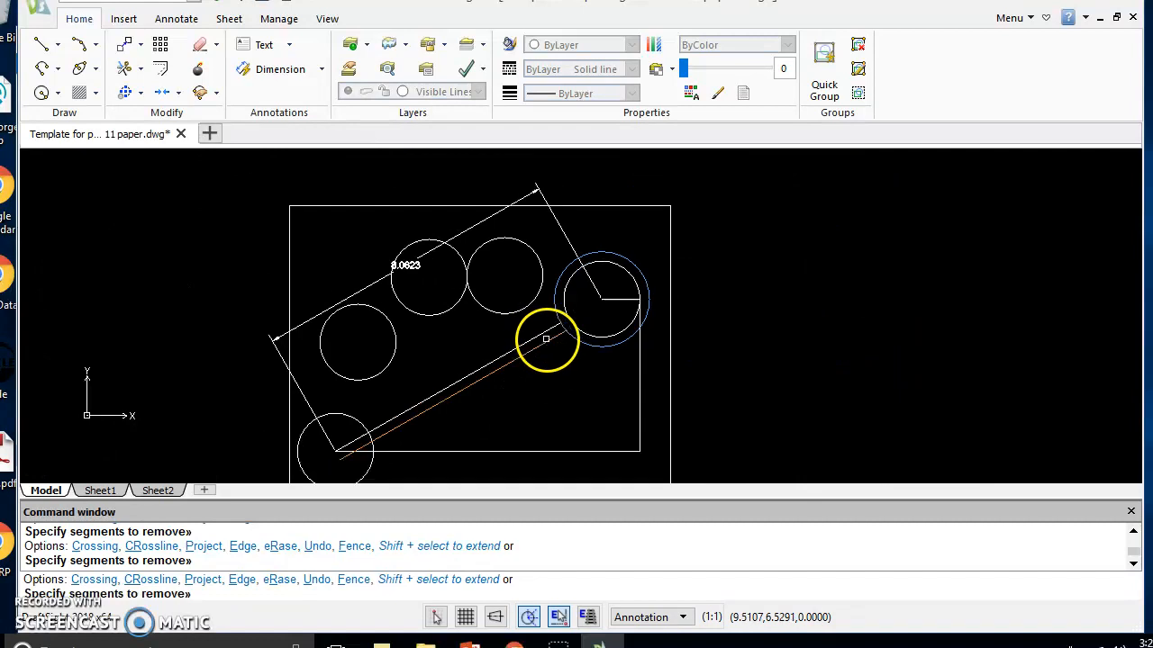
{"action": "scroll", "coordinate": [509, 336], "scroll_direction": "up", "scroll_amount": 3}
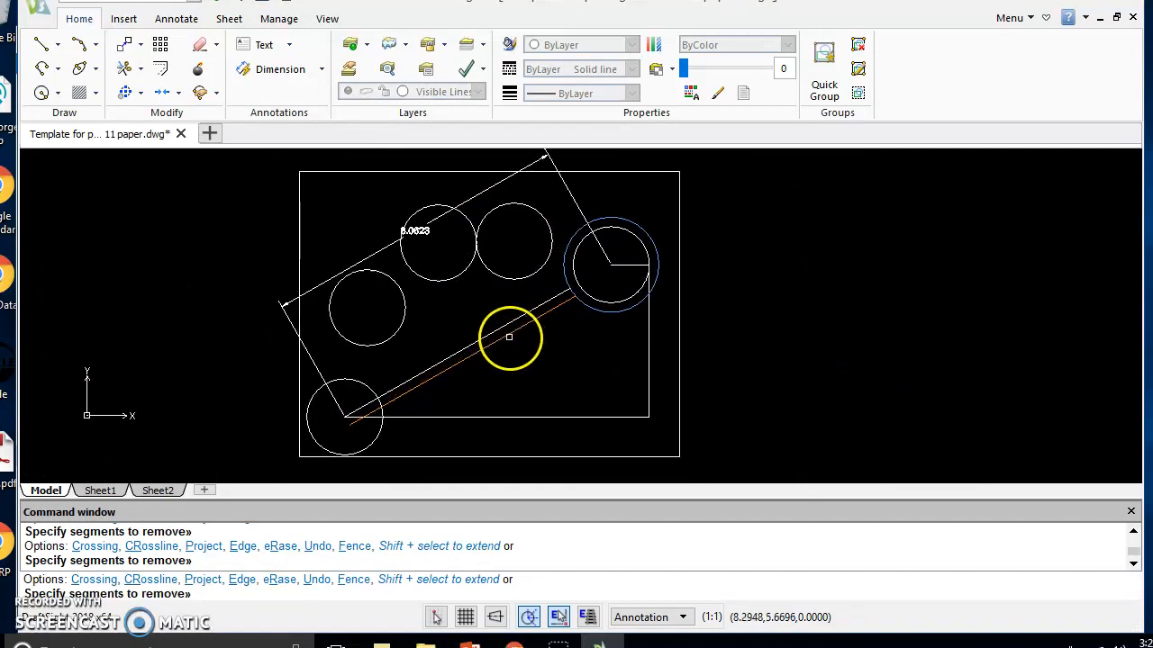
{"action": "scroll", "coordinate": [507, 335], "scroll_direction": "down", "scroll_amount": 1}
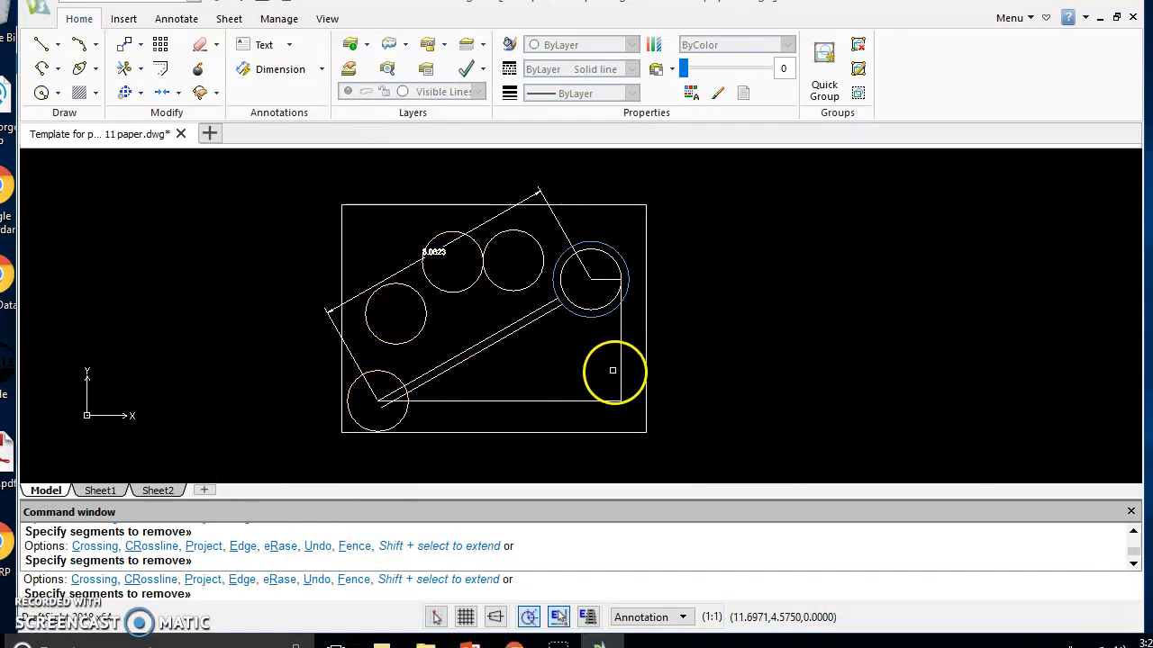
{"action": "scroll", "coordinate": [586, 369], "scroll_direction": "up", "scroll_amount": 2}
{"action": "scroll", "coordinate": [584, 371], "scroll_direction": "down", "scroll_amount": 1}
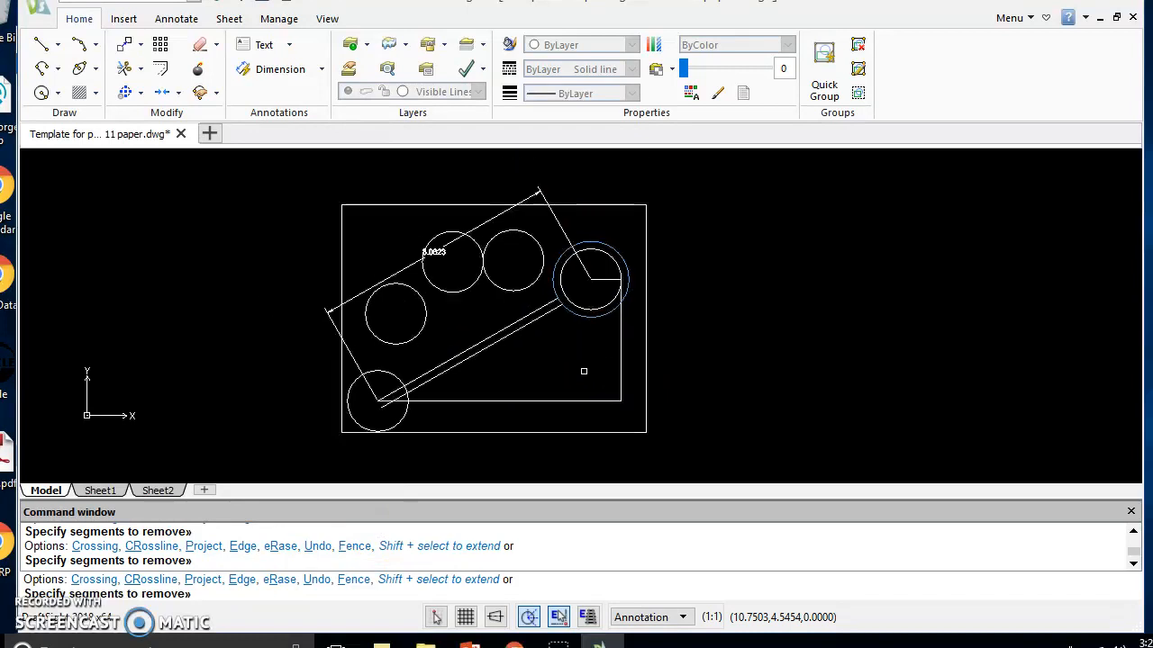
Open the drawing's print settings, disable fitting to the paper size, and set the print scale to 1:1
{"action": "left_click", "coordinate": [38, 9]}
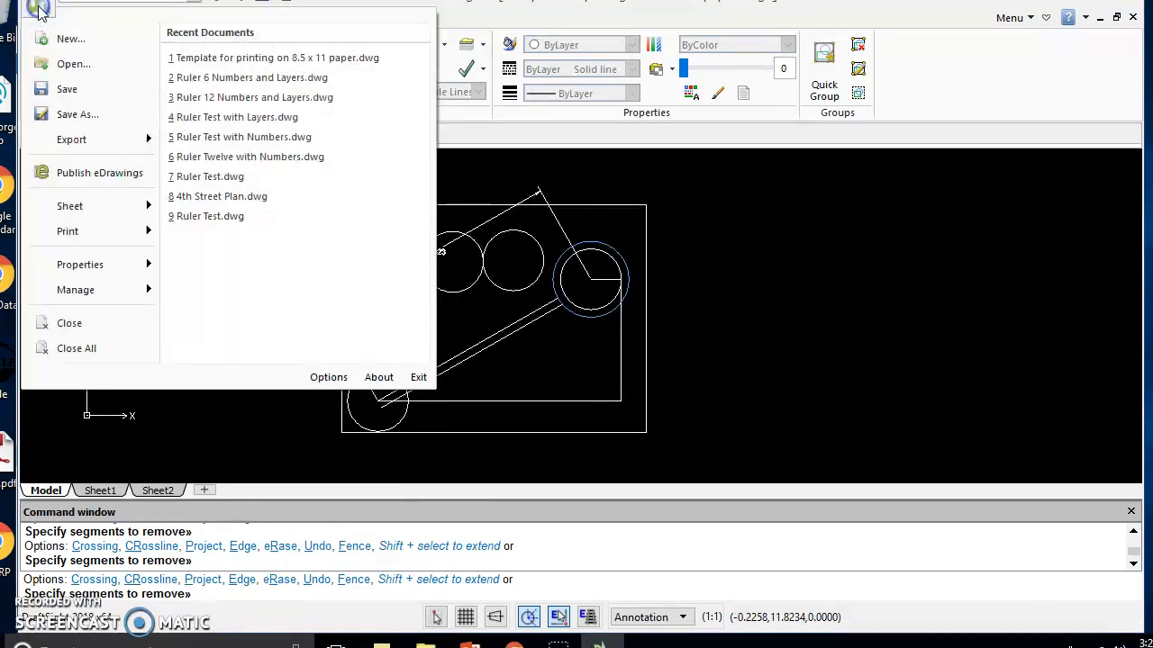
{"action": "mouse_move", "coordinate": [77, 240]}
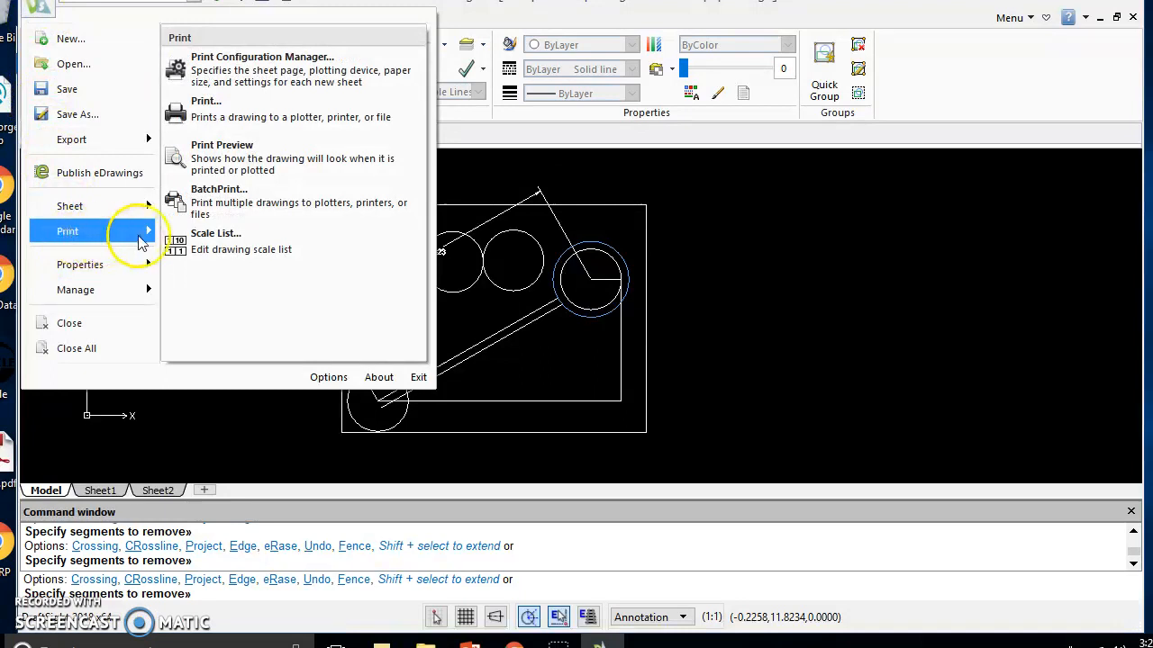
{"action": "left_click", "coordinate": [225, 125]}
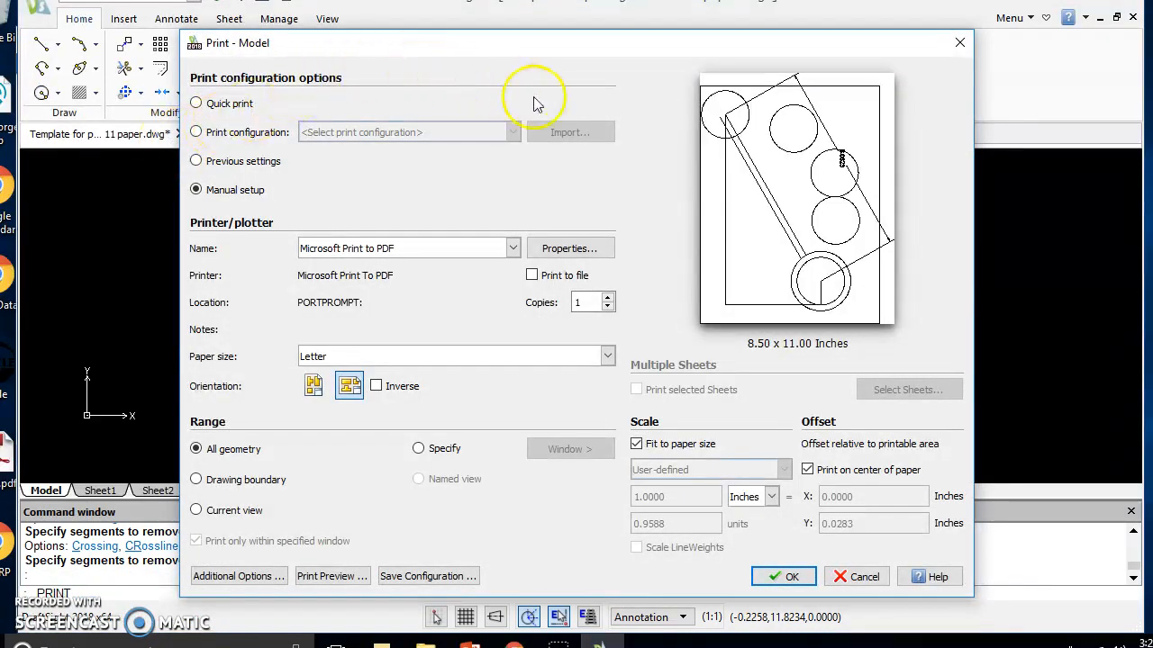
{"action": "left_click", "coordinate": [636, 445]}
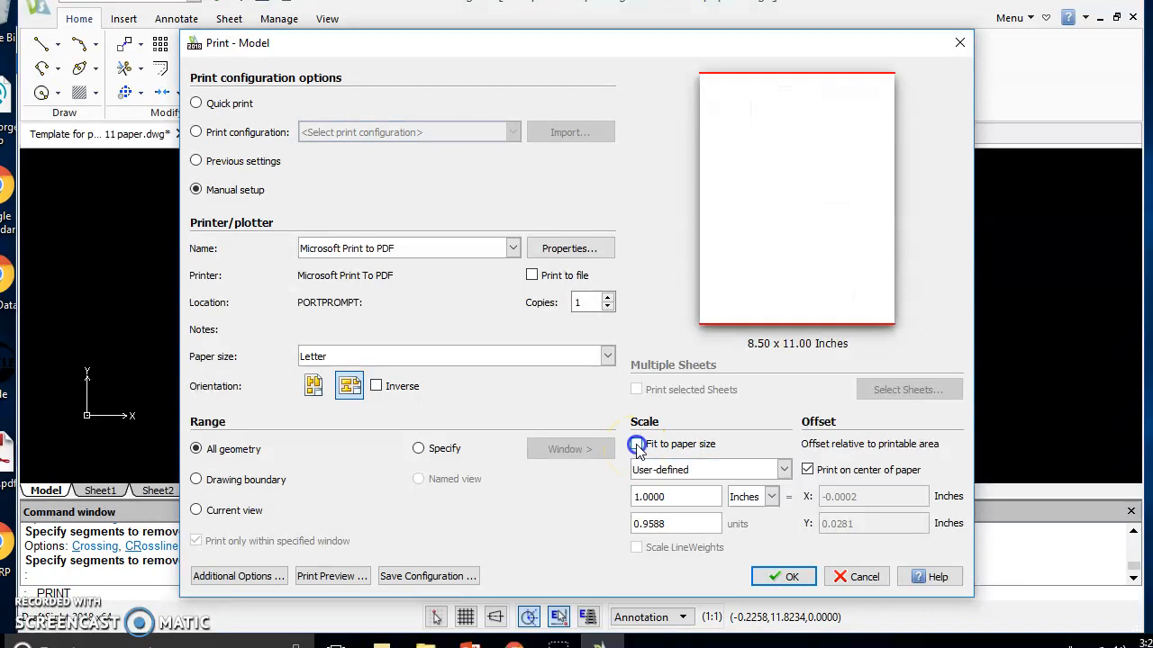
{"action": "left_click", "coordinate": [673, 470]}
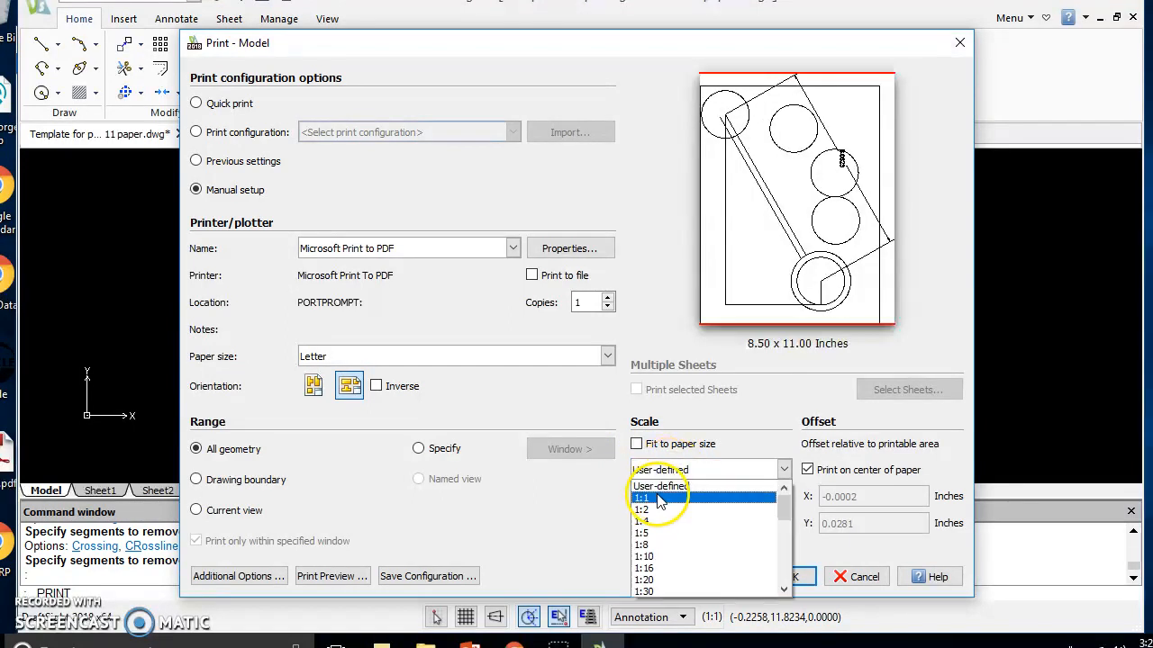
{"action": "left_click", "coordinate": [657, 497]}
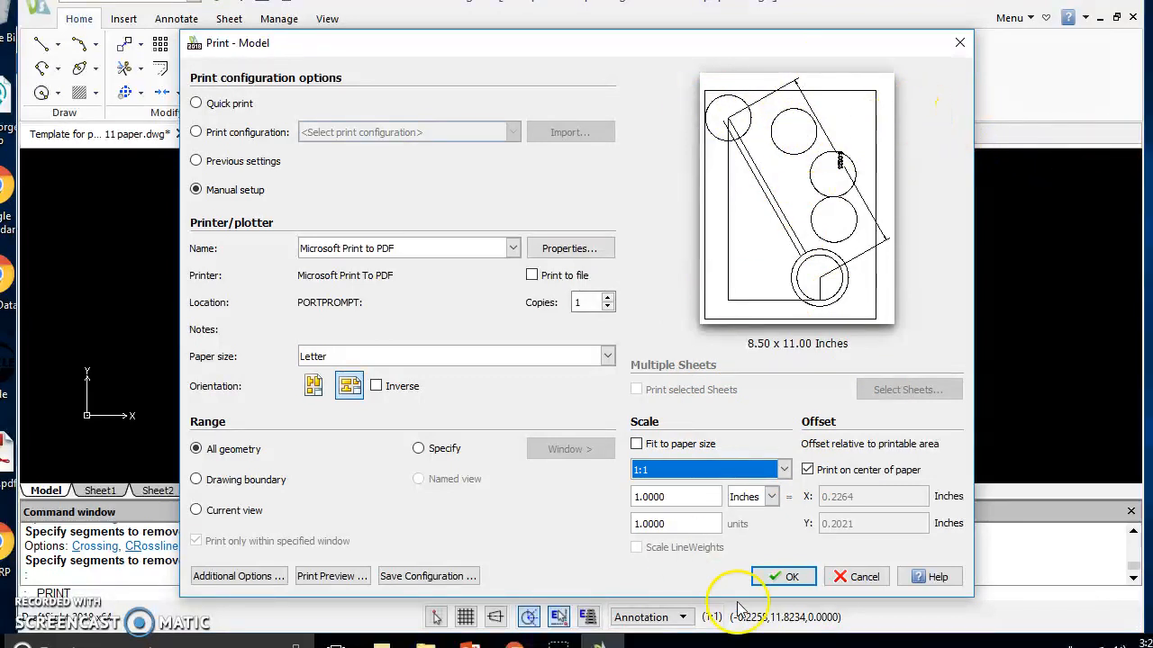
Print the drawing at the configured scale on the network printer \\serverprint16\MSTECHBW
{"action": "left_click", "coordinate": [513, 249]}
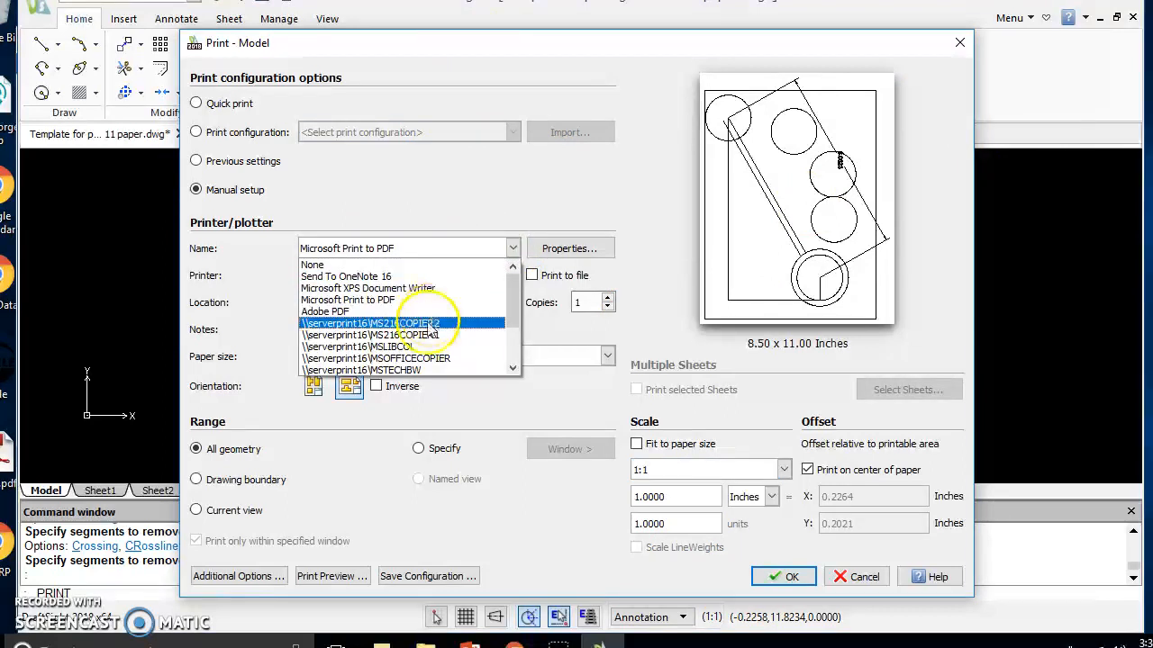
{"action": "left_click", "coordinate": [416, 371]}
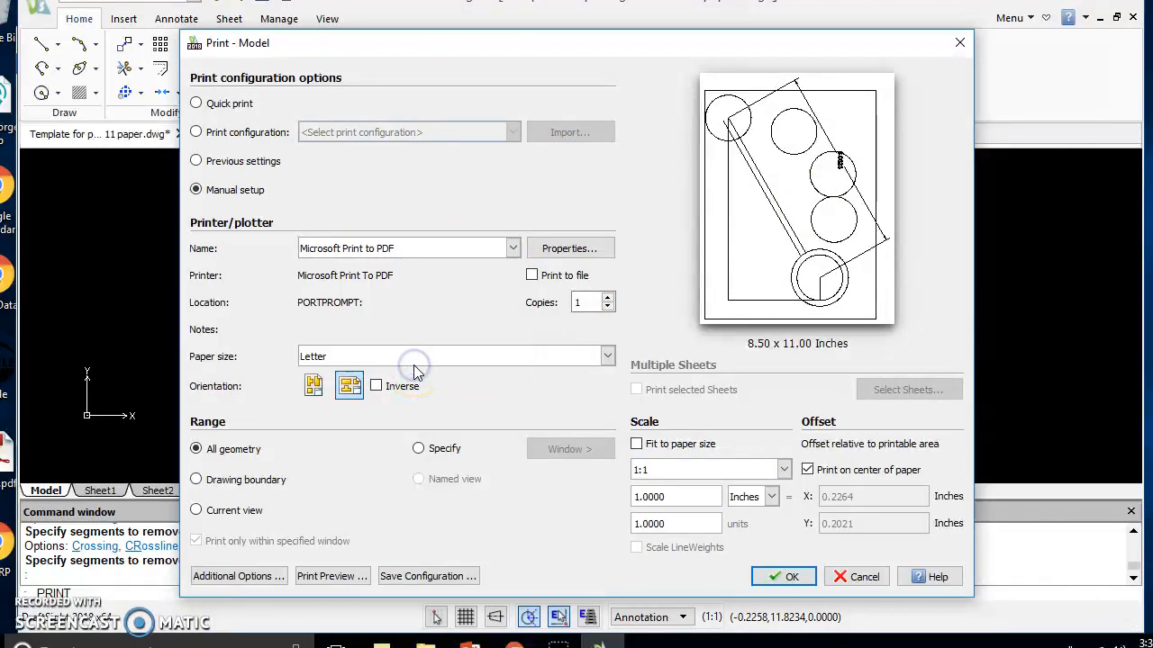
{"action": "left_click", "coordinate": [785, 577]}
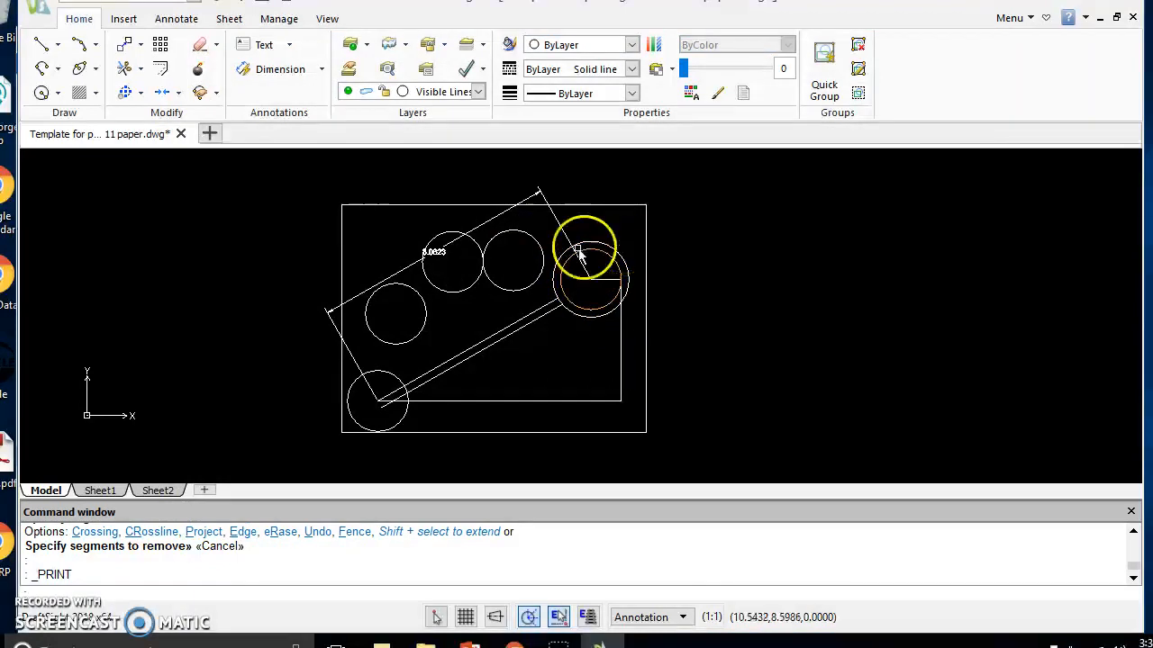
Reopen the drawing's print settings and choose Adobe PDF as the printer
{"action": "left_click", "coordinate": [45, 16]}
{"action": "left_click", "coordinate": [107, 228]}
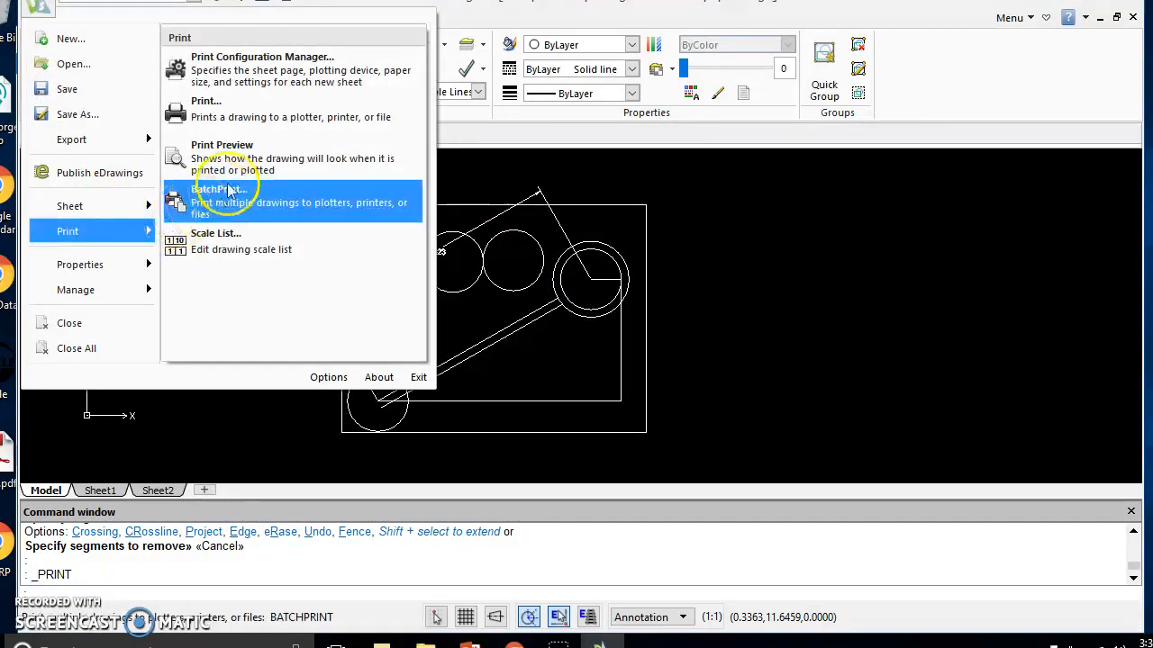
{"action": "left_click", "coordinate": [270, 113]}
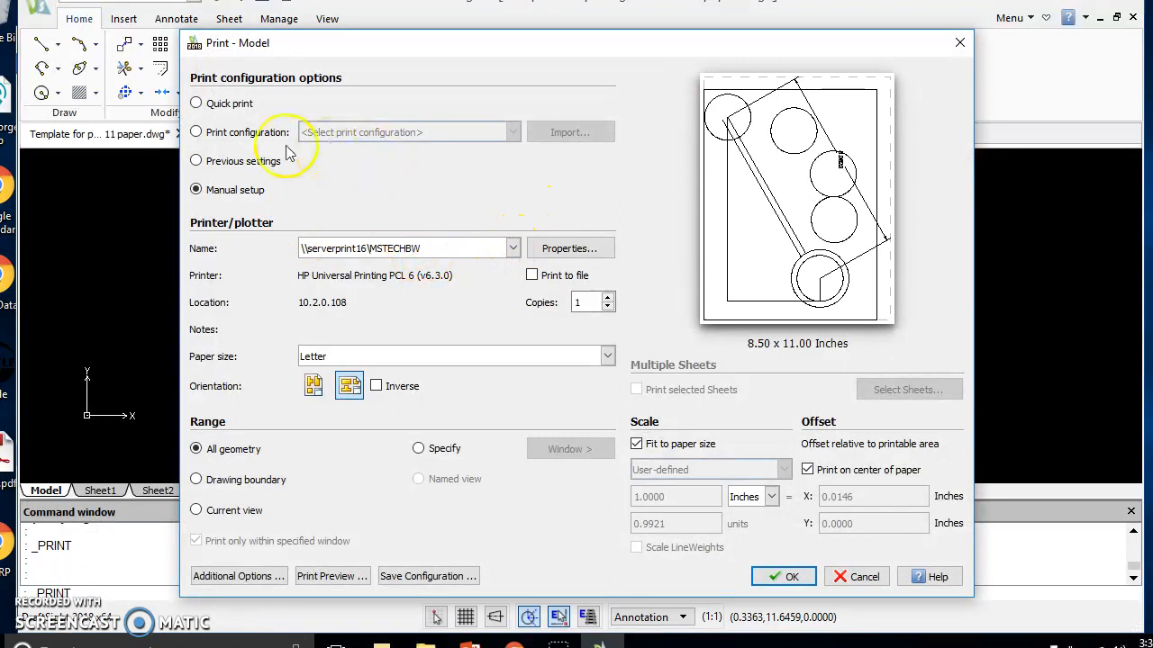
{"action": "left_click", "coordinate": [512, 247]}
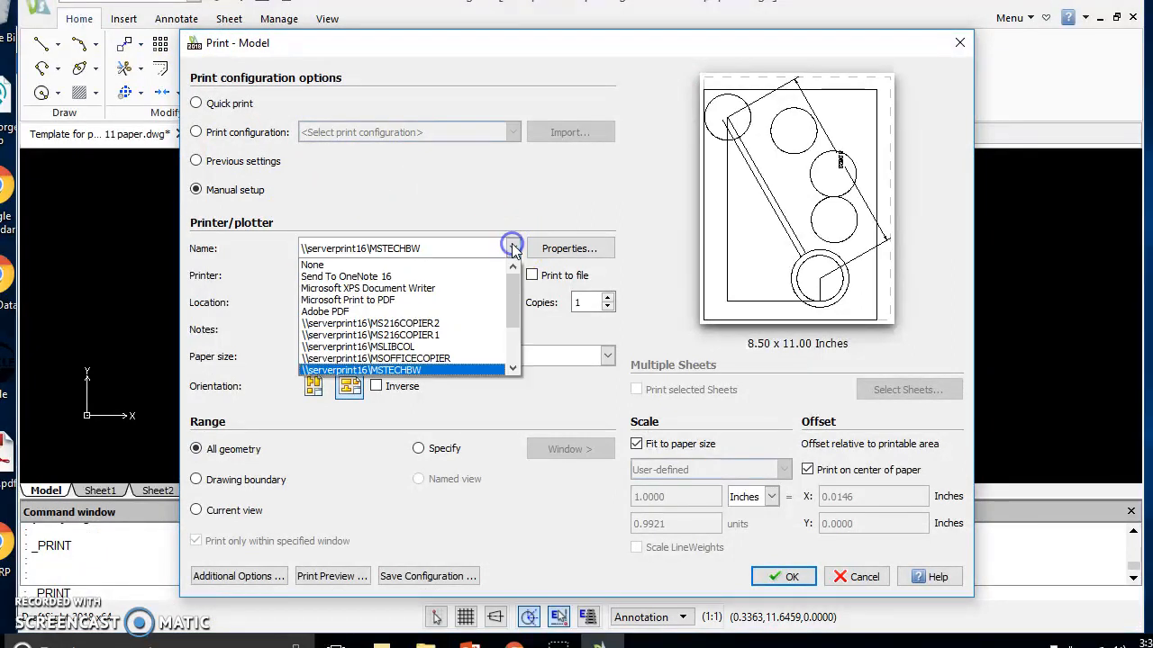
{"action": "left_click", "coordinate": [359, 312]}
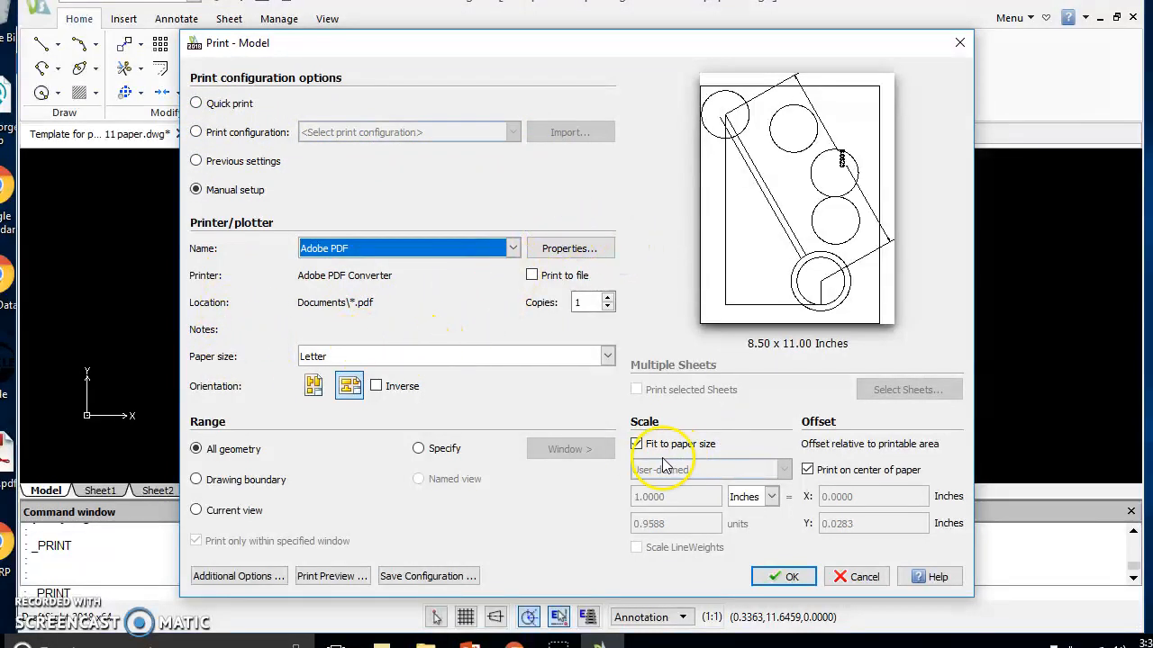
Disable fitting to the paper size, set the print scale to 1:1, and start the PDF print
{"action": "left_click", "coordinate": [637, 444]}
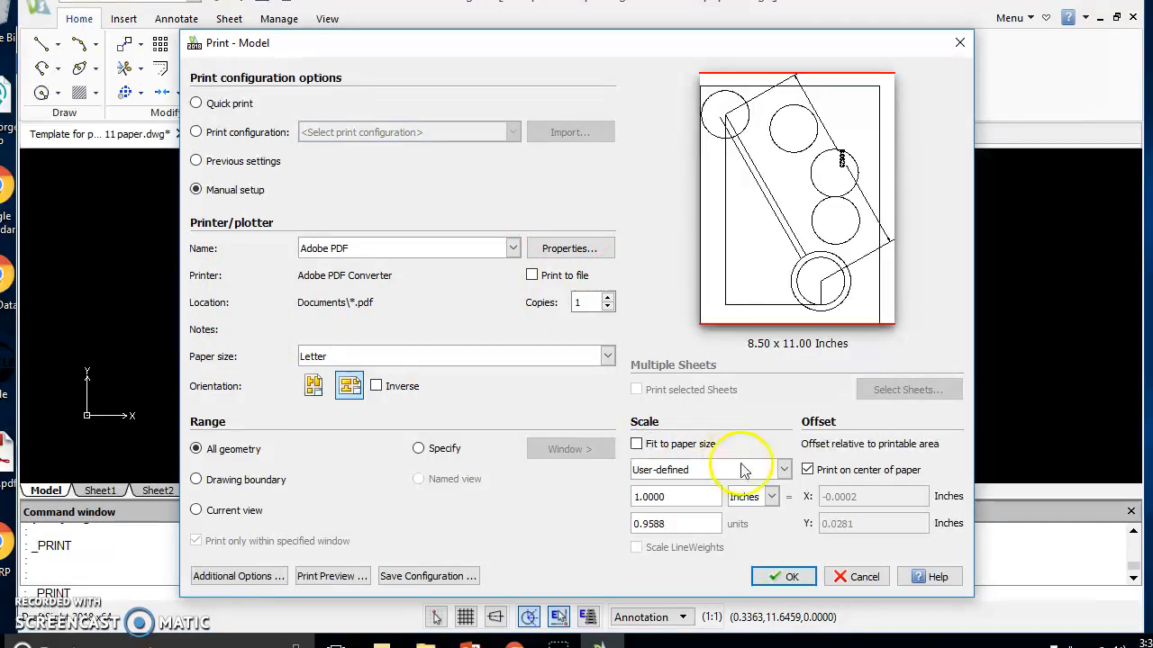
{"action": "left_click", "coordinate": [783, 469]}
{"action": "left_click", "coordinate": [711, 497]}
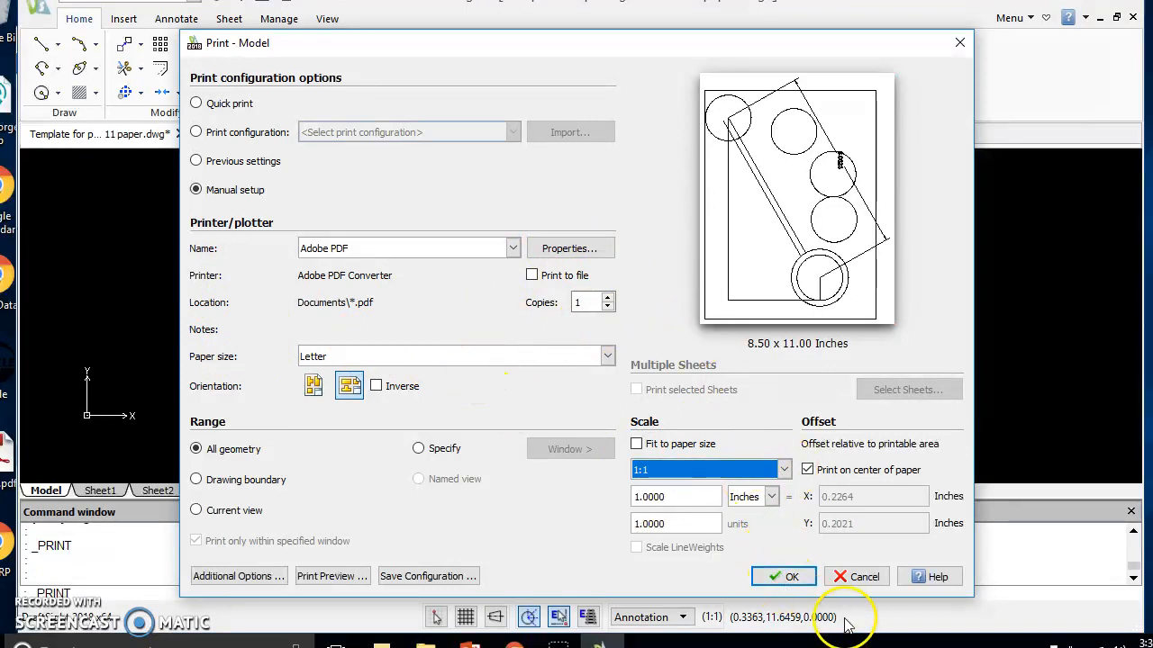
{"action": "left_click", "coordinate": [789, 580]}
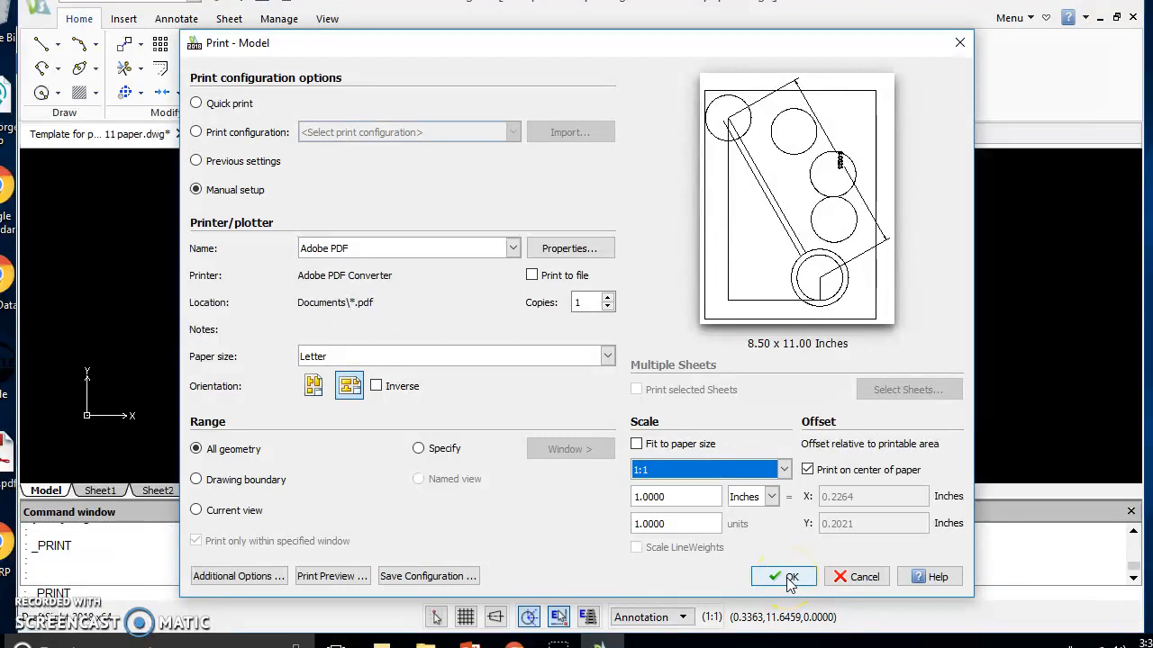
{"action": "left_click", "coordinate": [789, 580]}
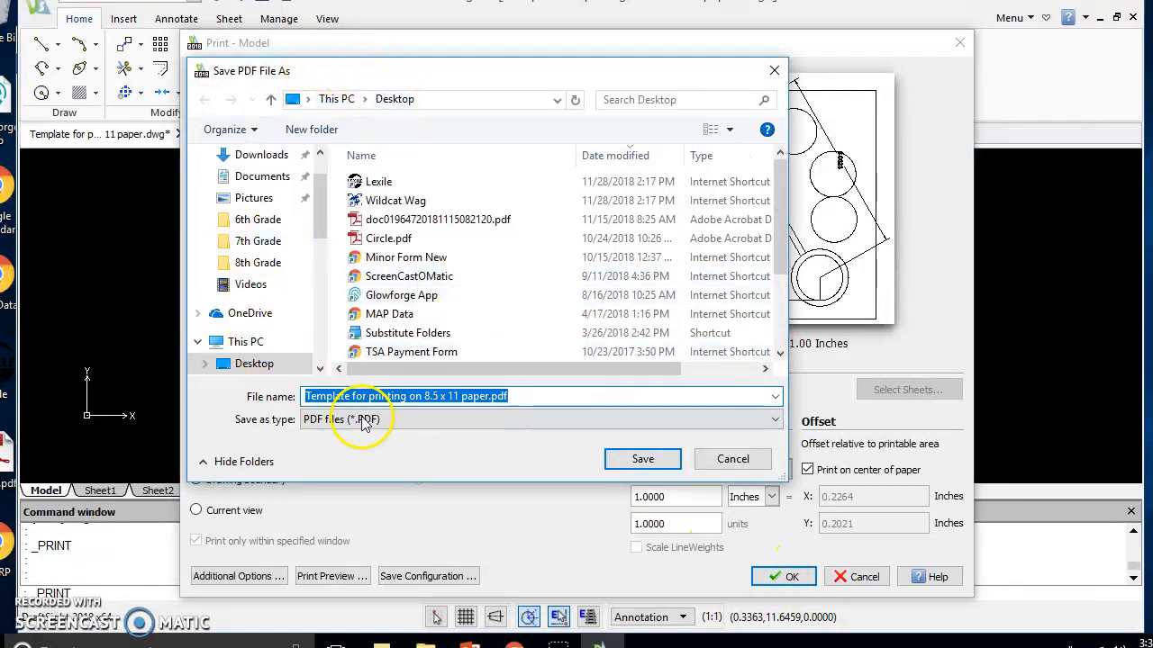
Save the PDF to the Z: network drive under the file name "Test PDF for Laster Engraver"
{"action": "left_click_drag", "start_coordinate": [319, 185], "coordinate": [324, 248]}
{"action": "left_click", "coordinate": [245, 190]}
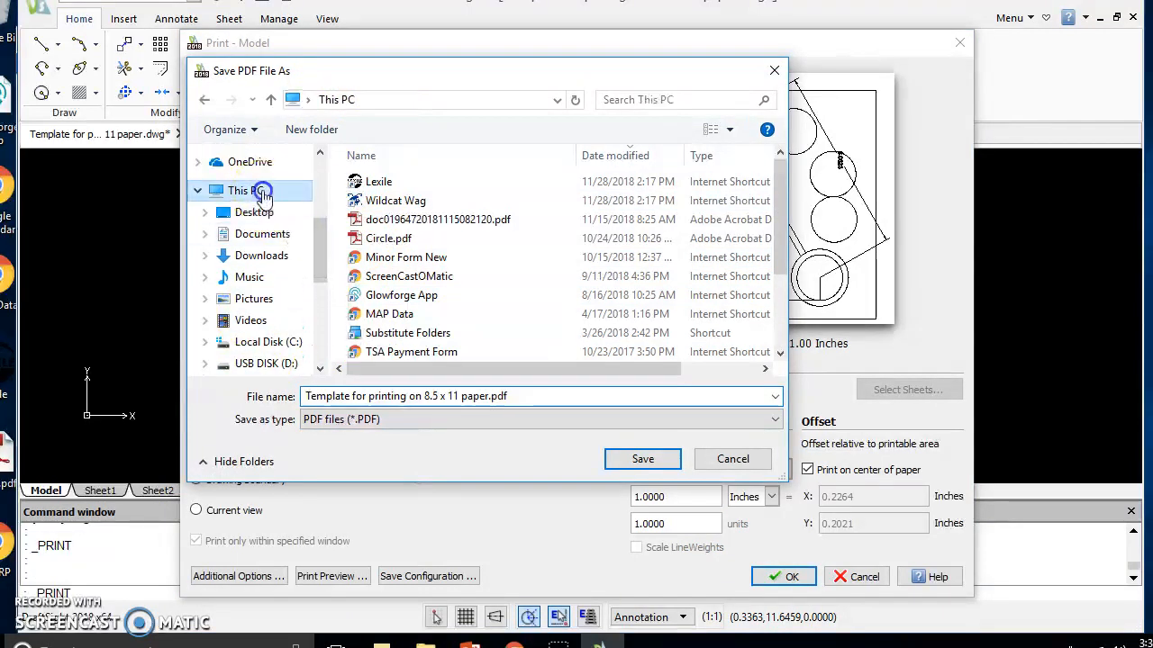
{"action": "scroll", "coordinate": [429, 231], "scroll_direction": "down", "scroll_amount": 8}
{"action": "double_click", "coordinate": [371, 344]}
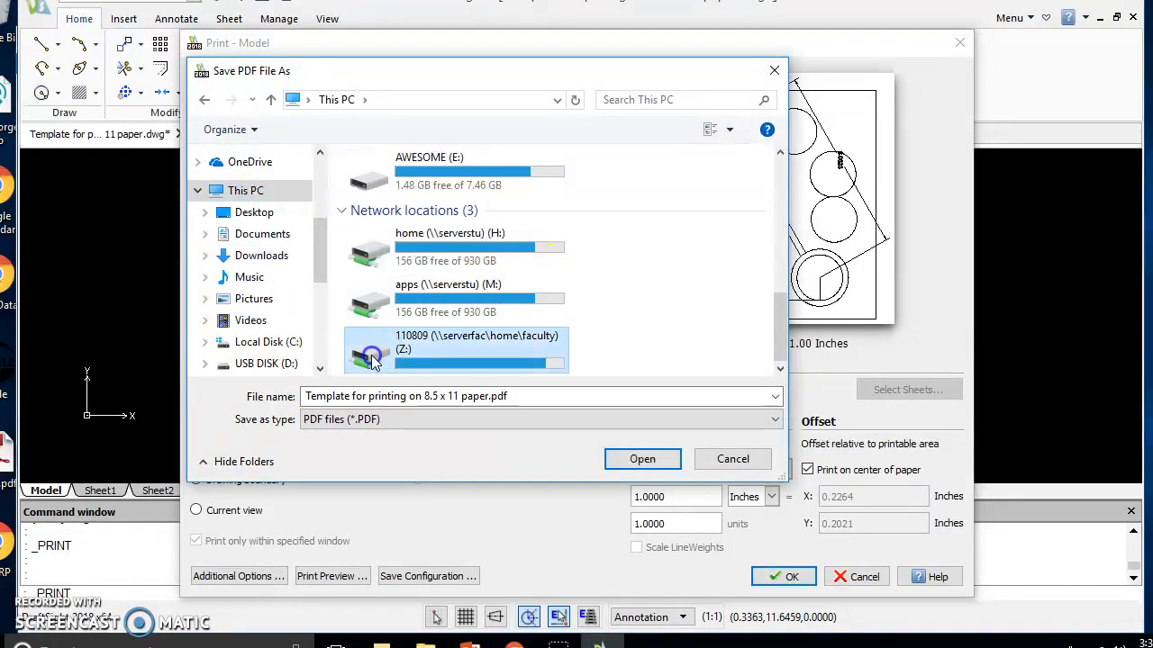
{"action": "left_click", "coordinate": [387, 397]}
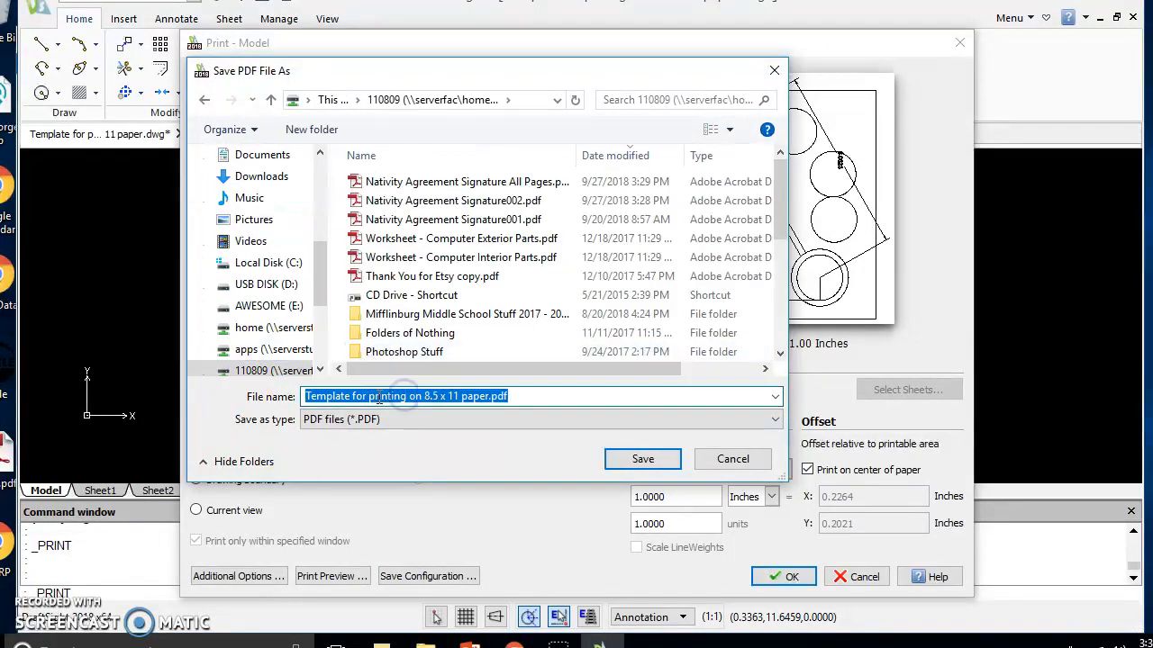
{"action": "type", "text": "Test PDF for Laster En"}
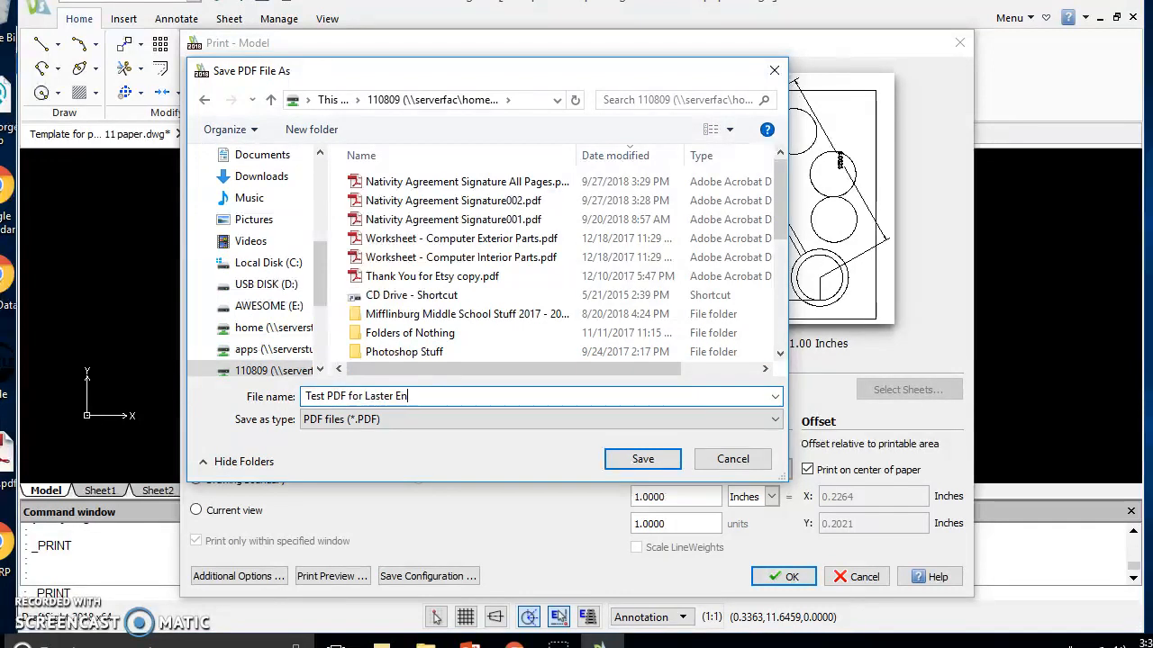
{"action": "type", "text": "graver"}
{"action": "left_click", "coordinate": [644, 459]}
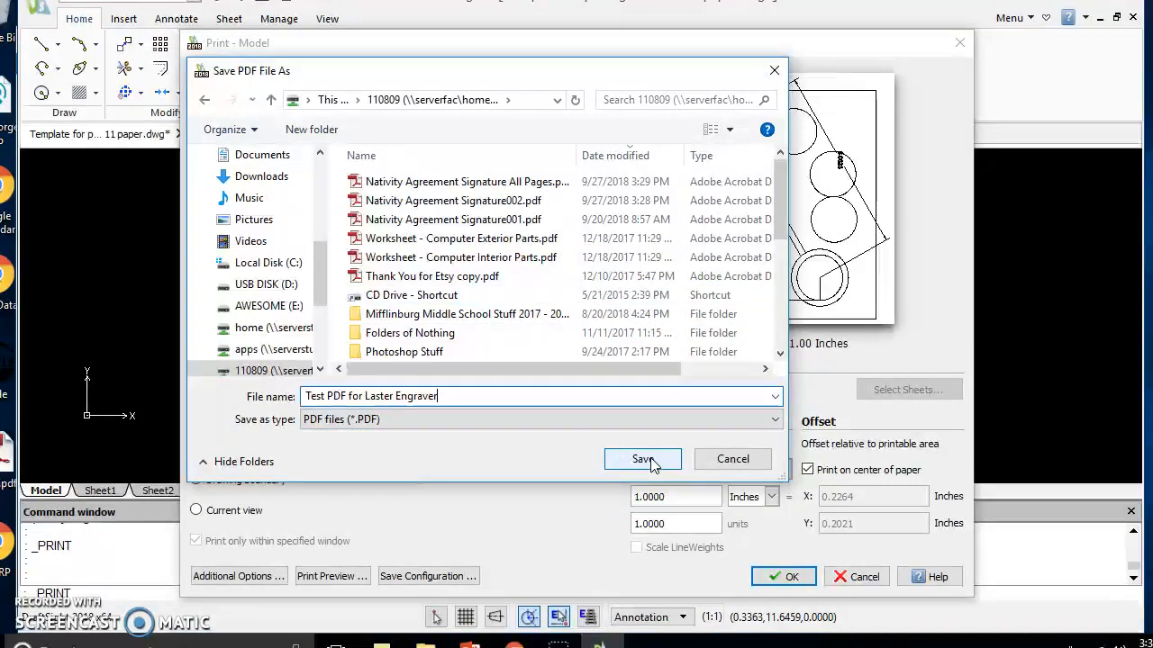
{"action": "left_click", "coordinate": [645, 459]}
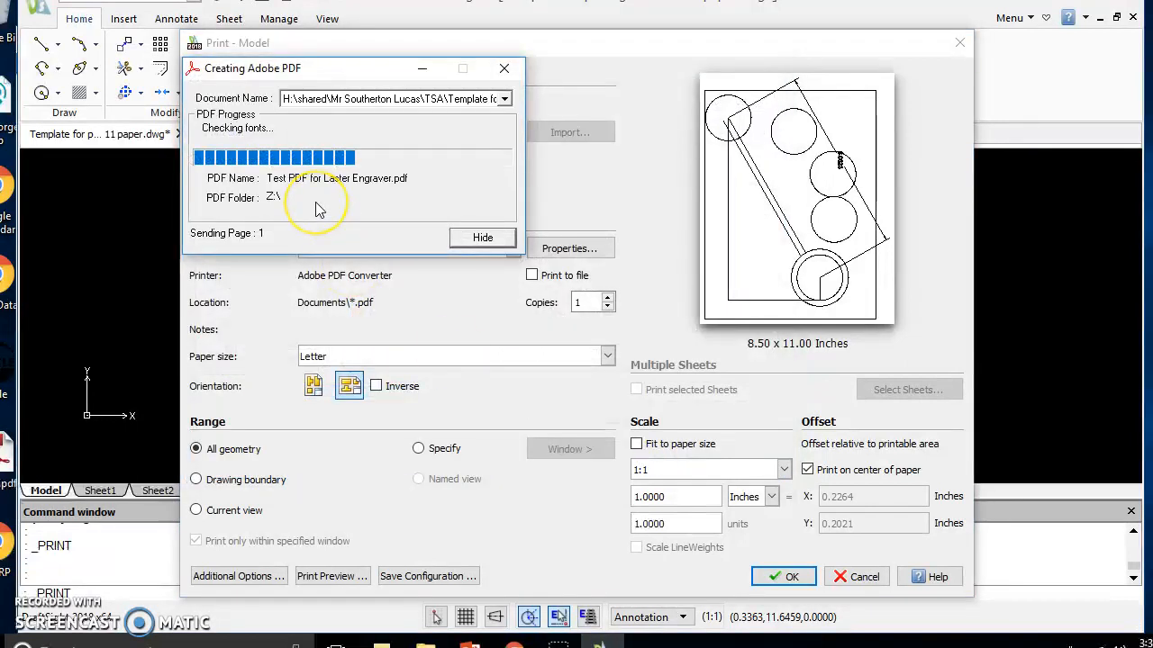